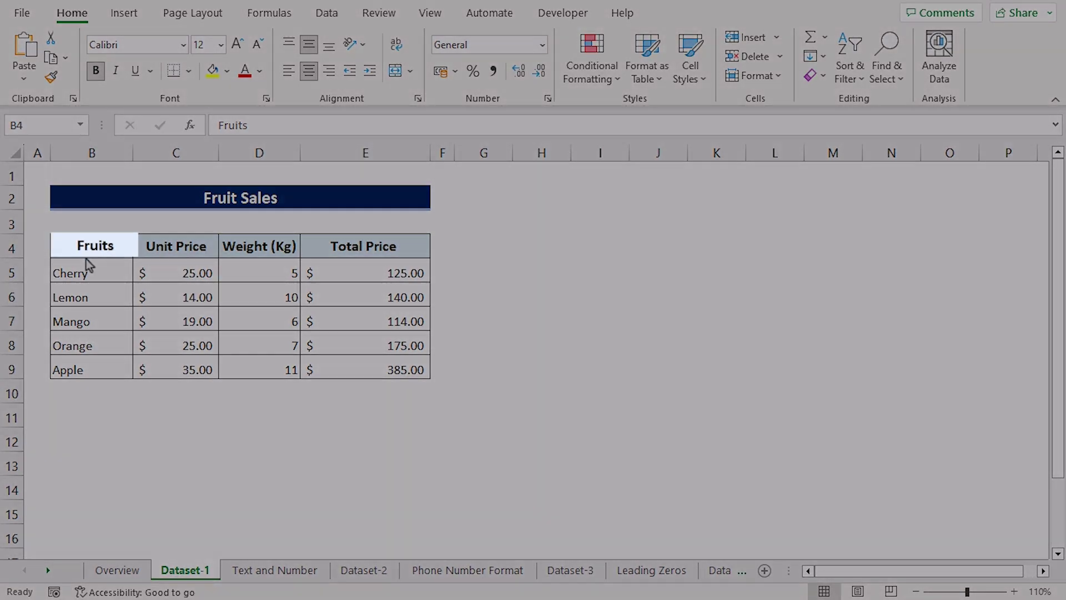
# Review the Fruit Sales table's column headers and the Cherry row cells behind its Total Price formula
pyautogui.click(92, 246)
pyautogui.click(203, 245)
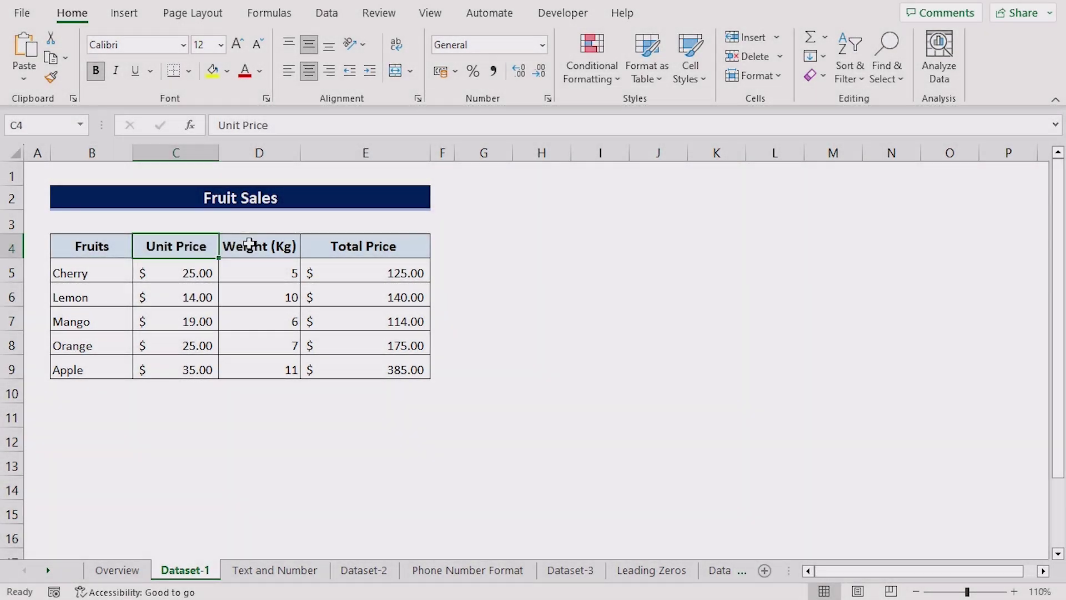
pyautogui.click(261, 244)
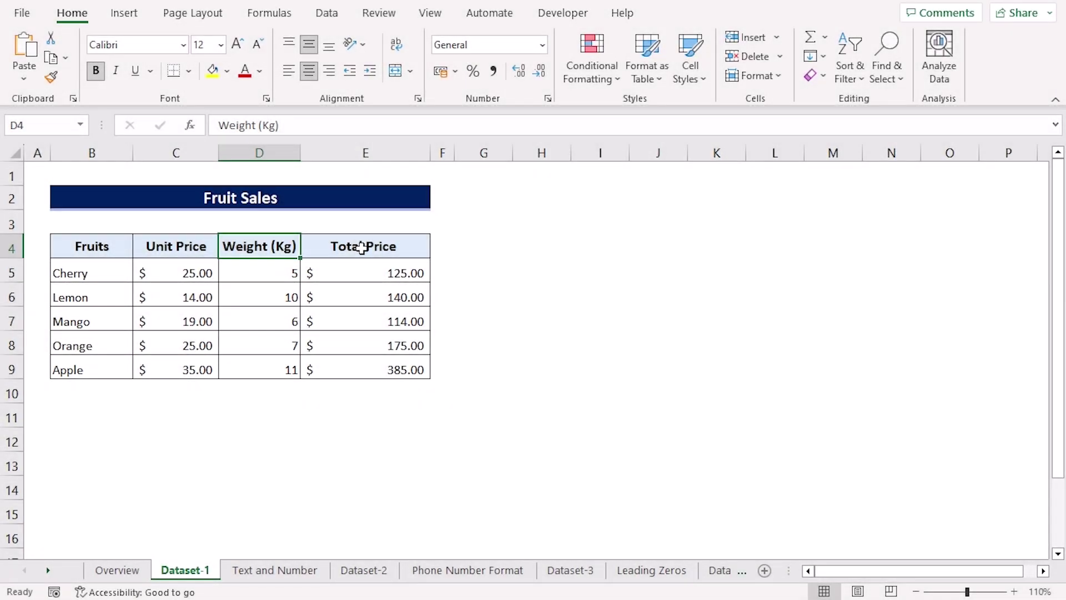
pyautogui.click(370, 246)
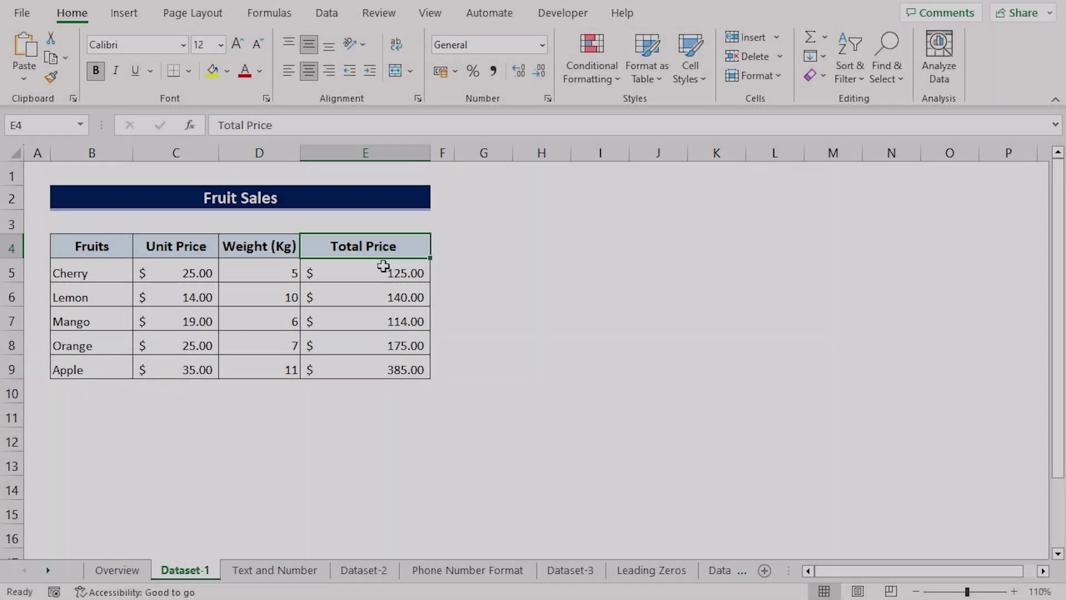
pyautogui.click(383, 268)
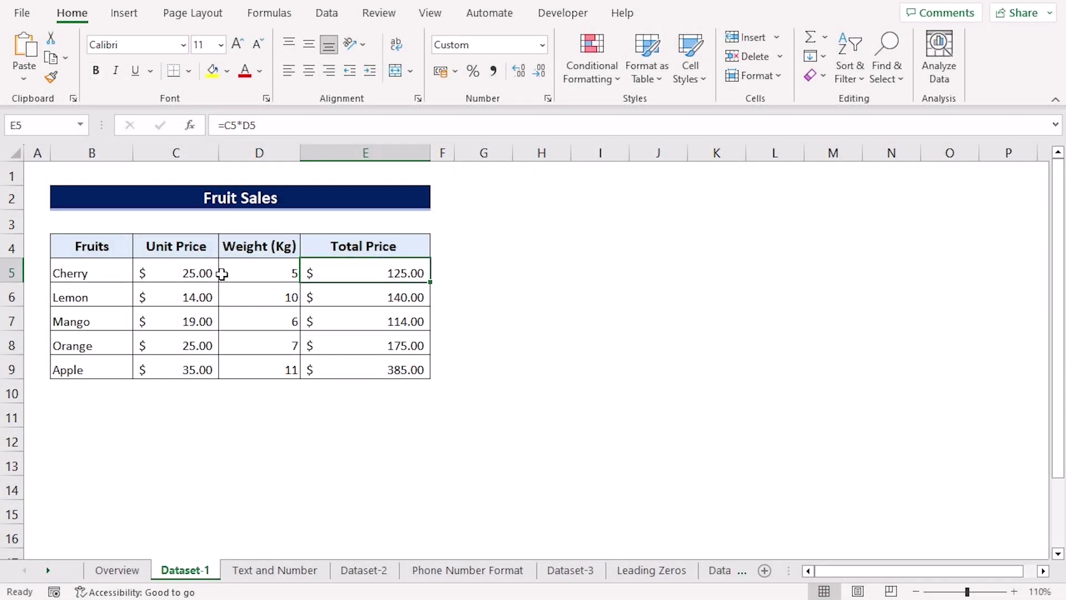
pyautogui.click(166, 266)
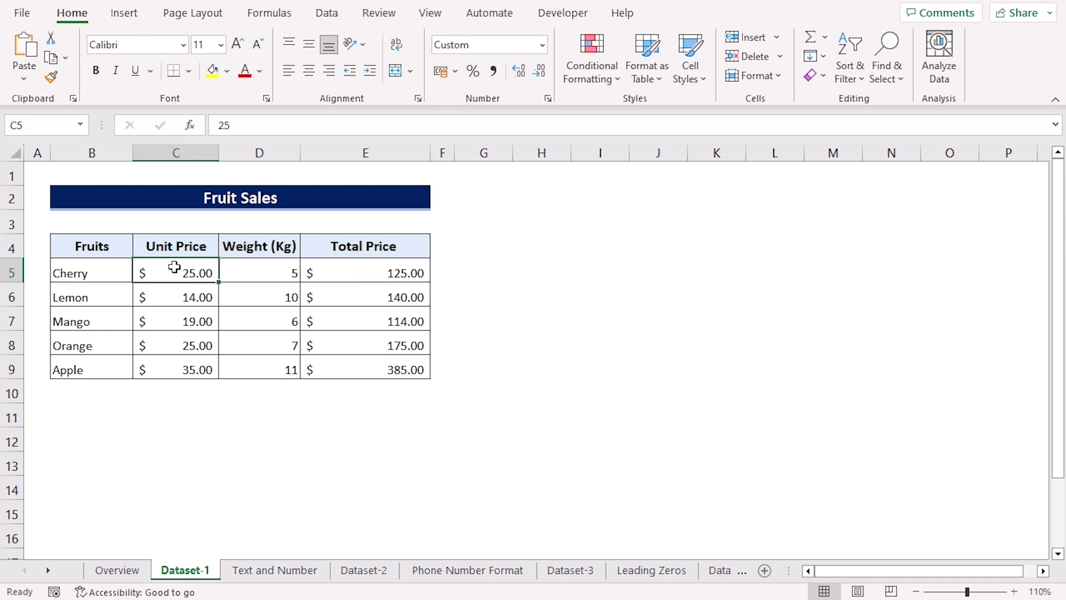
pyautogui.click(256, 270)
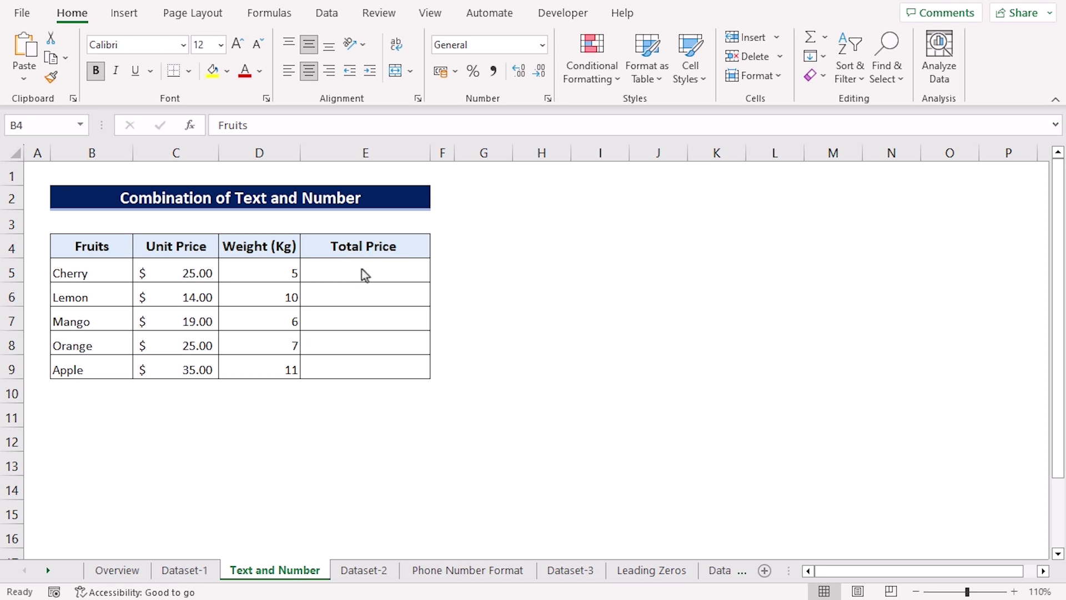
# On the Text and Number sheet, enter ="Total Price " & TEXT(C5*D5,"$###,###.00") in E5 and fill it down to E9
pyautogui.click(343, 270)
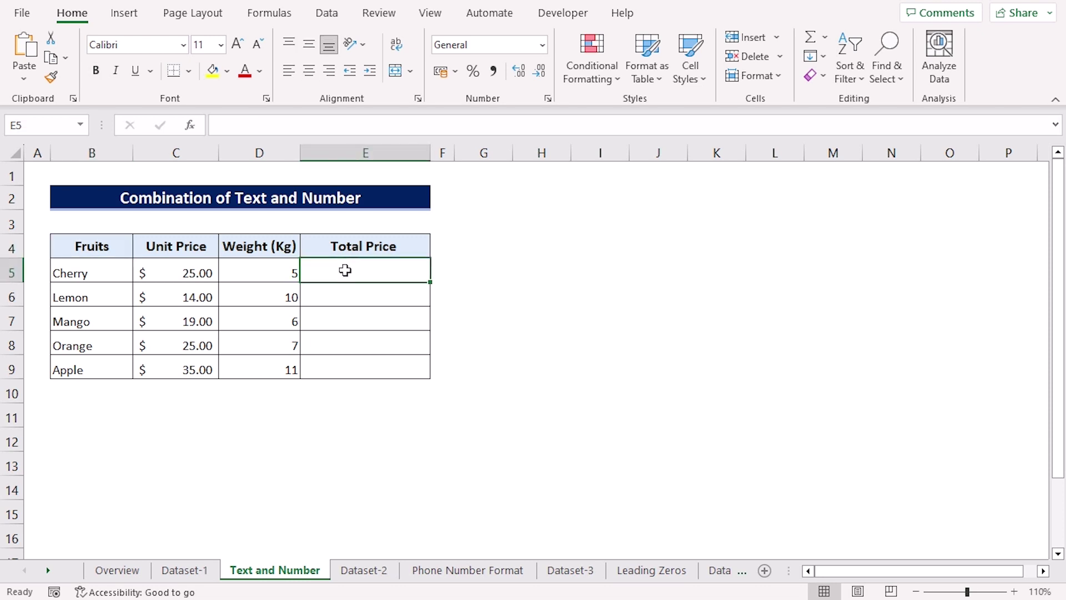
pyautogui.write('=')
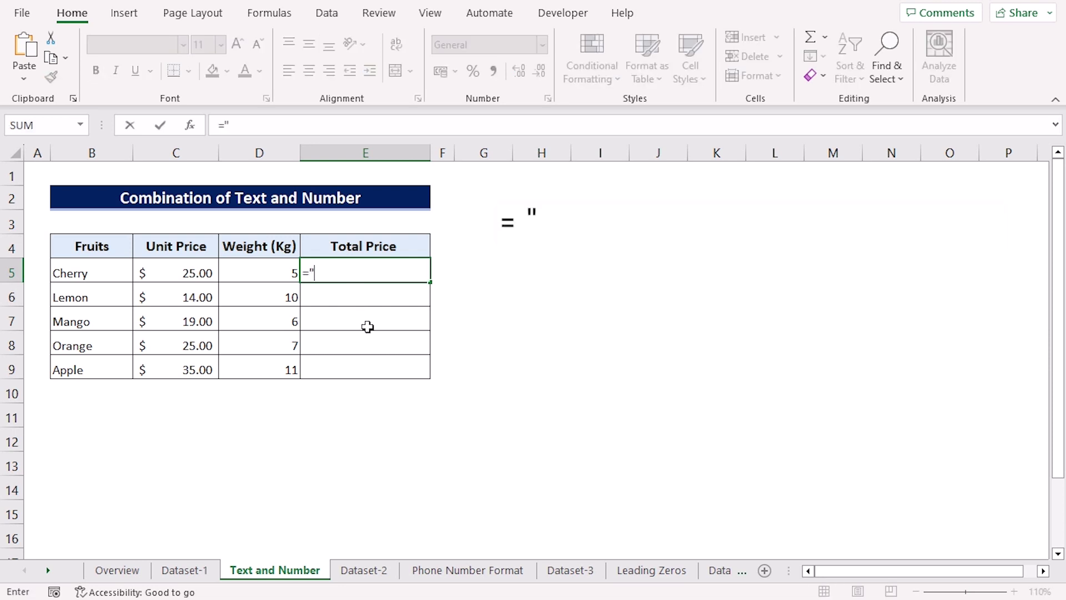
pyautogui.write('"Tot')
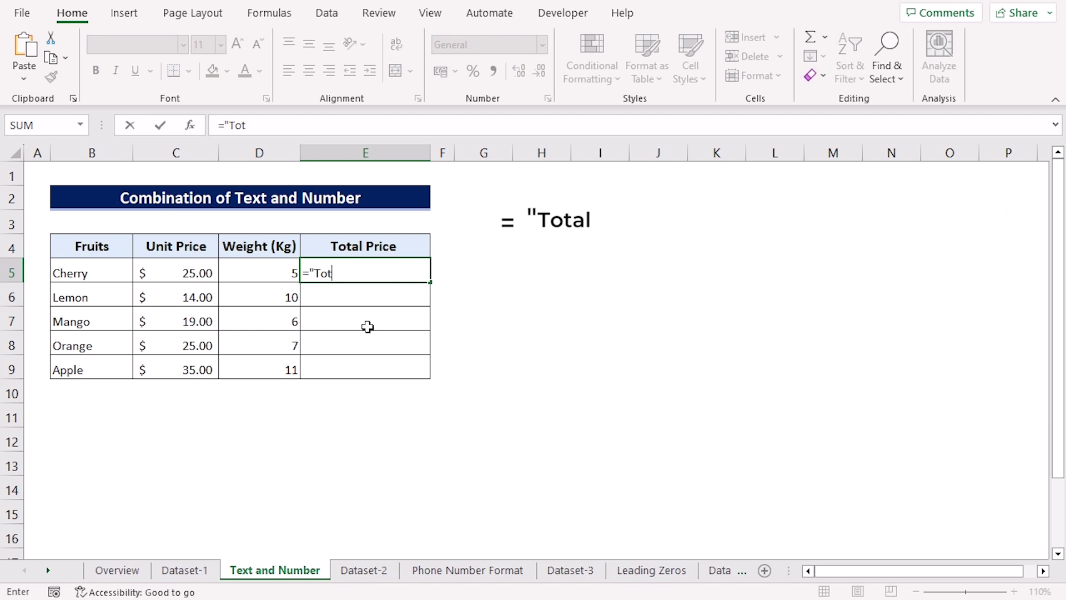
pyautogui.write('al Price')
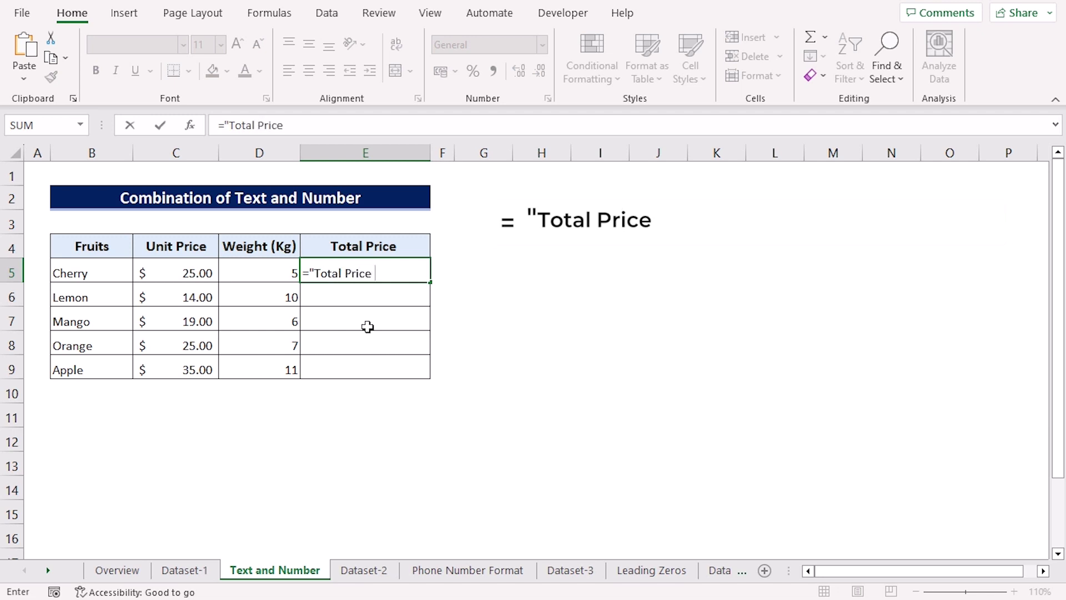
pyautogui.write(' " & text(')
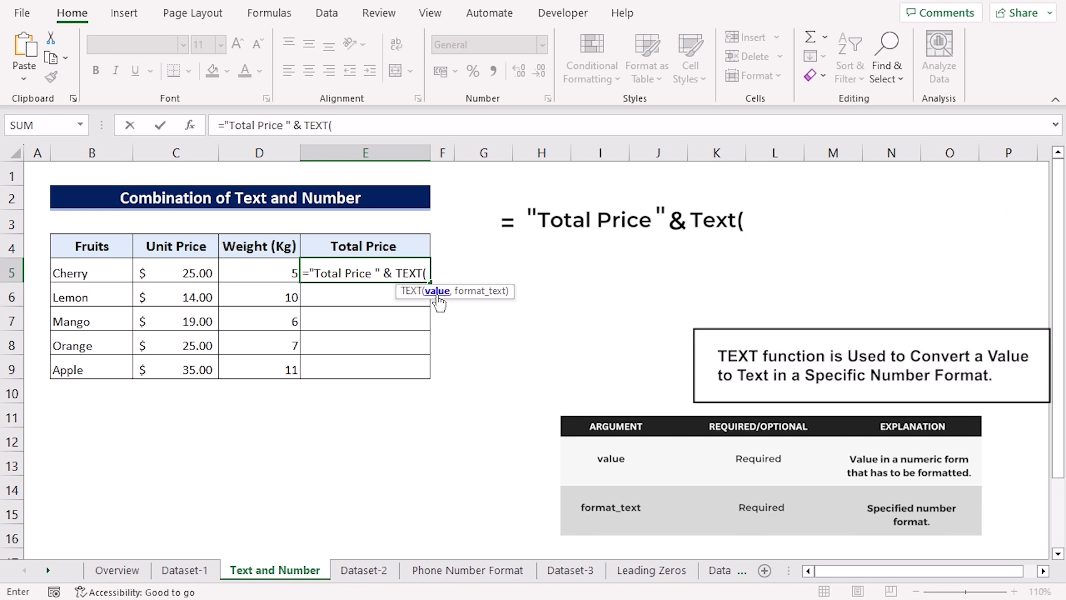
pyautogui.click(215, 277)
pyautogui.write('*')
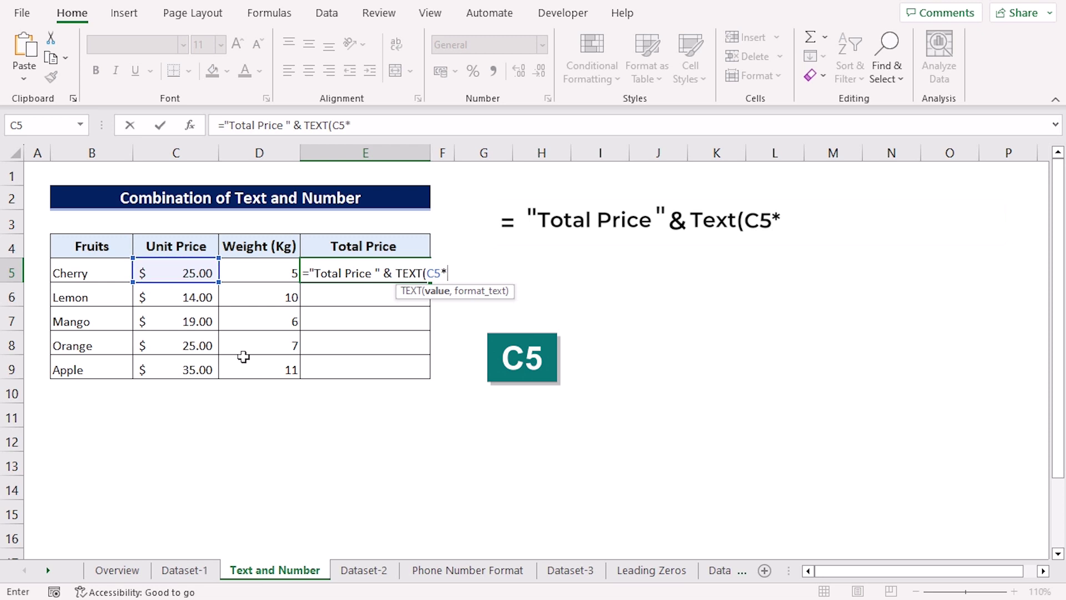
pyautogui.click(278, 274)
pyautogui.write(',')
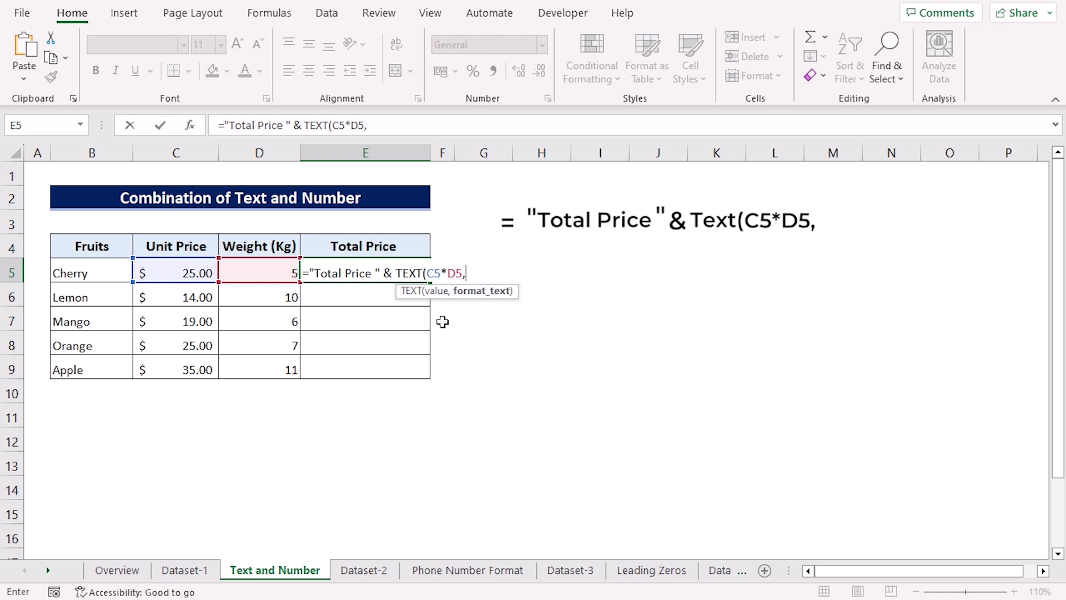
pyautogui.write('"$###')
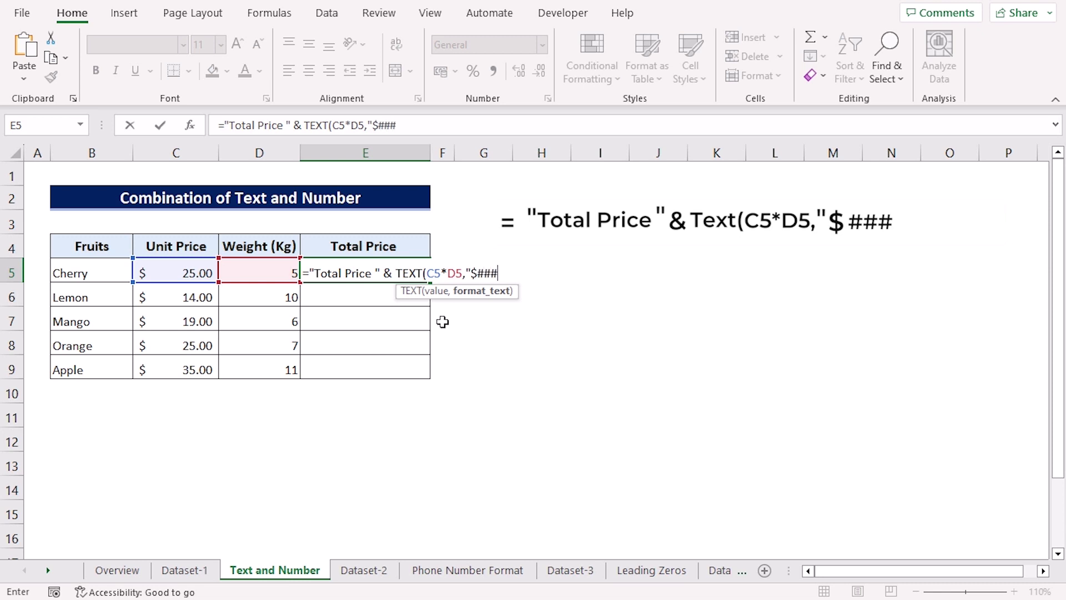
pyautogui.write(',###.00')
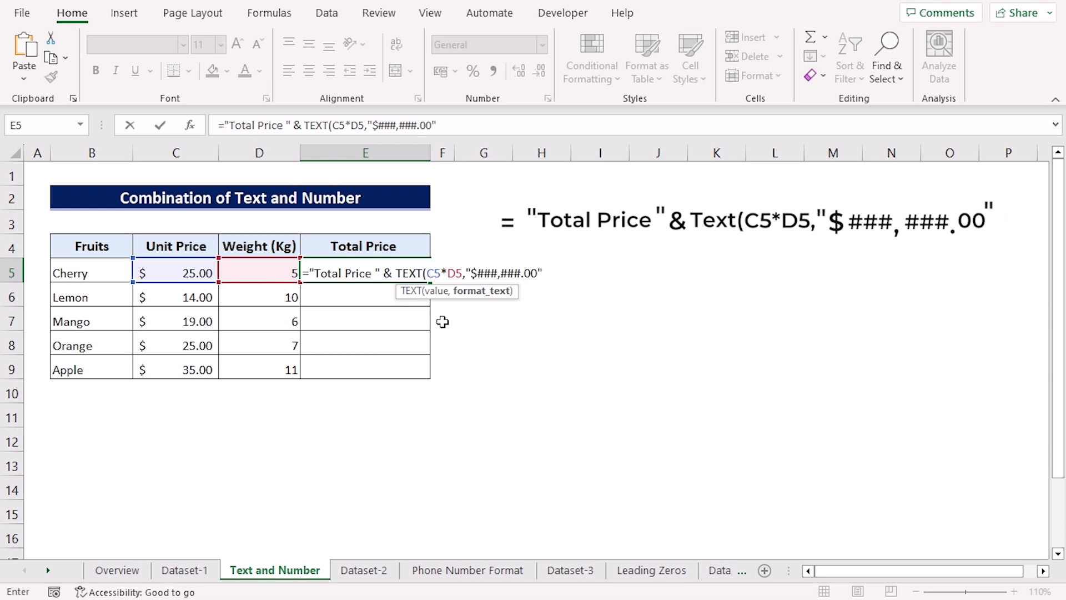
pyautogui.write(')')
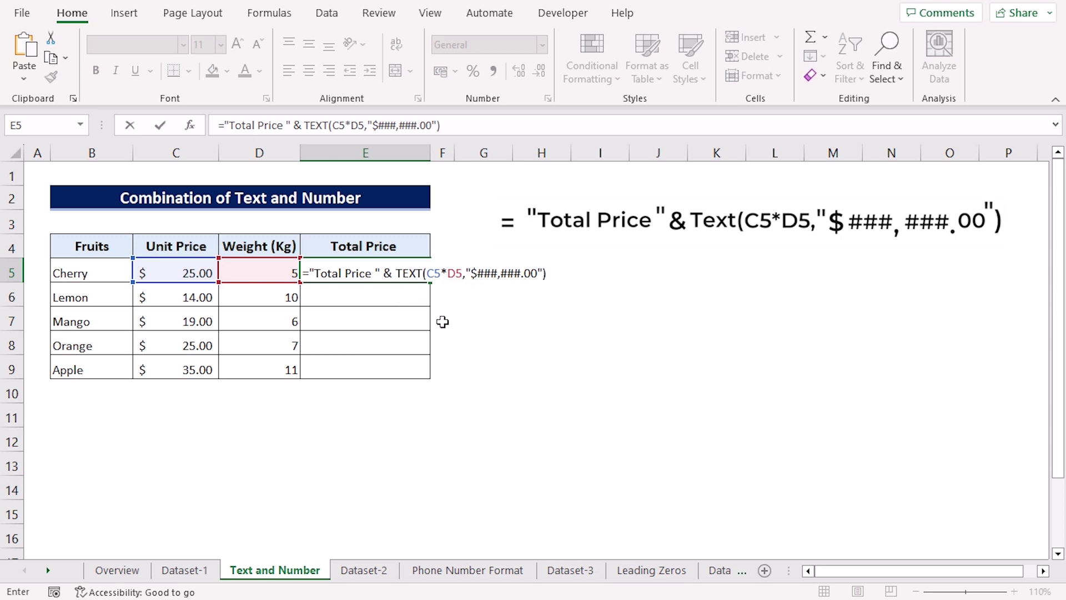
pyautogui.press('Return')
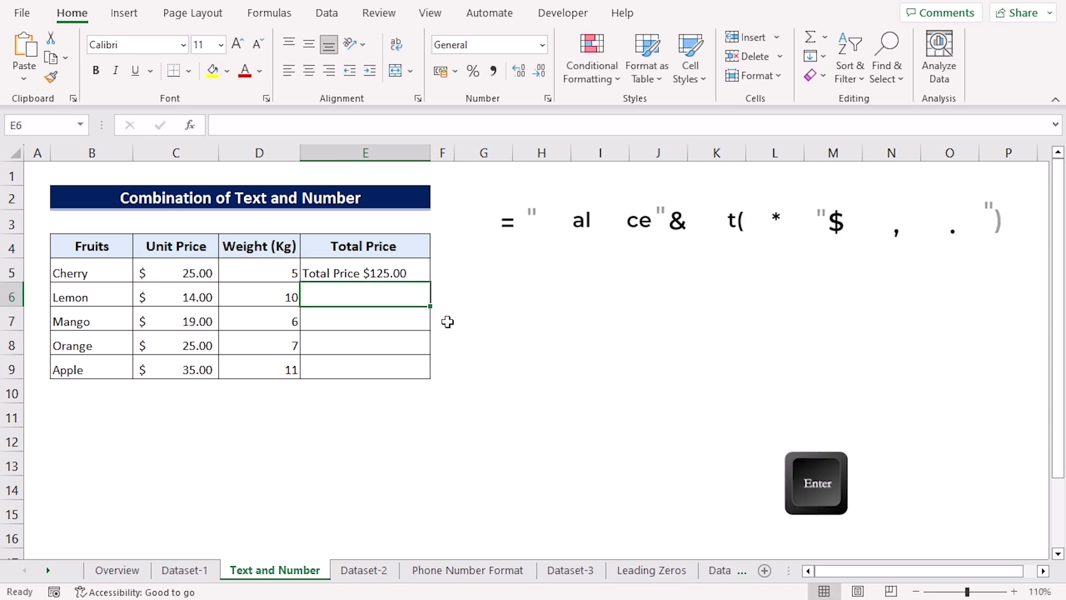
pyautogui.click(392, 271)
pyautogui.moveTo(431, 282); pyautogui.dragTo(426, 378)
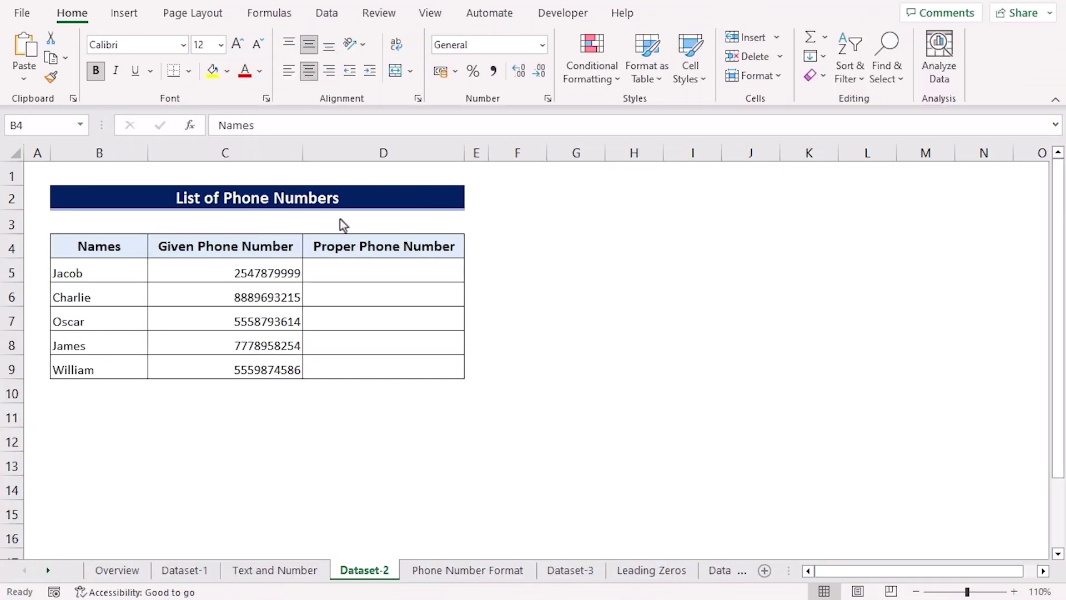
# Review the Dataset-2 phone list's headers, its given phone numbers and the empty Proper Phone Number cells
pyautogui.click(122, 246)
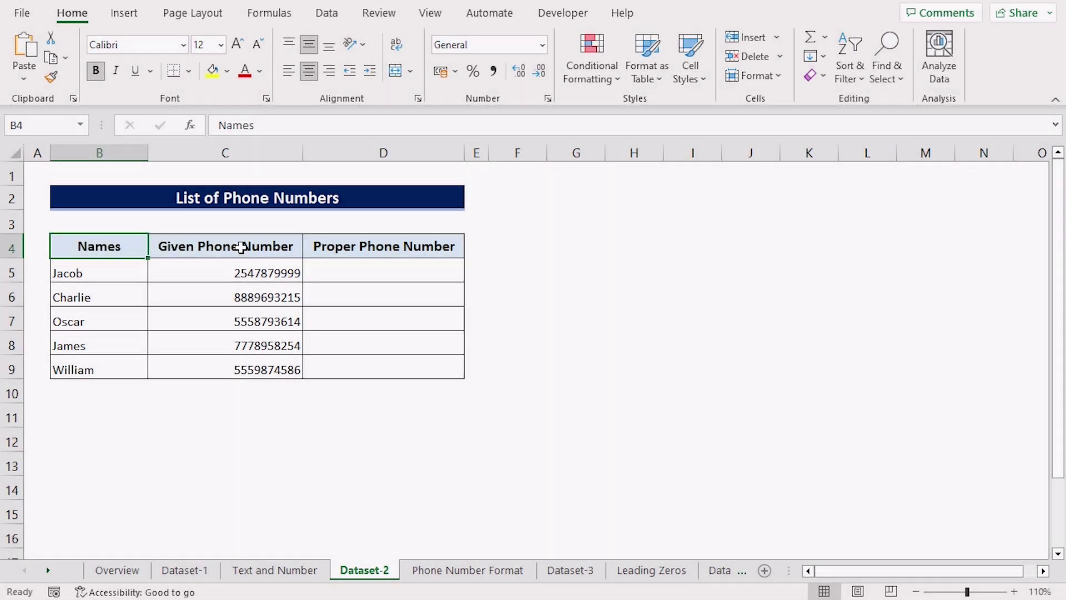
pyautogui.click(248, 246)
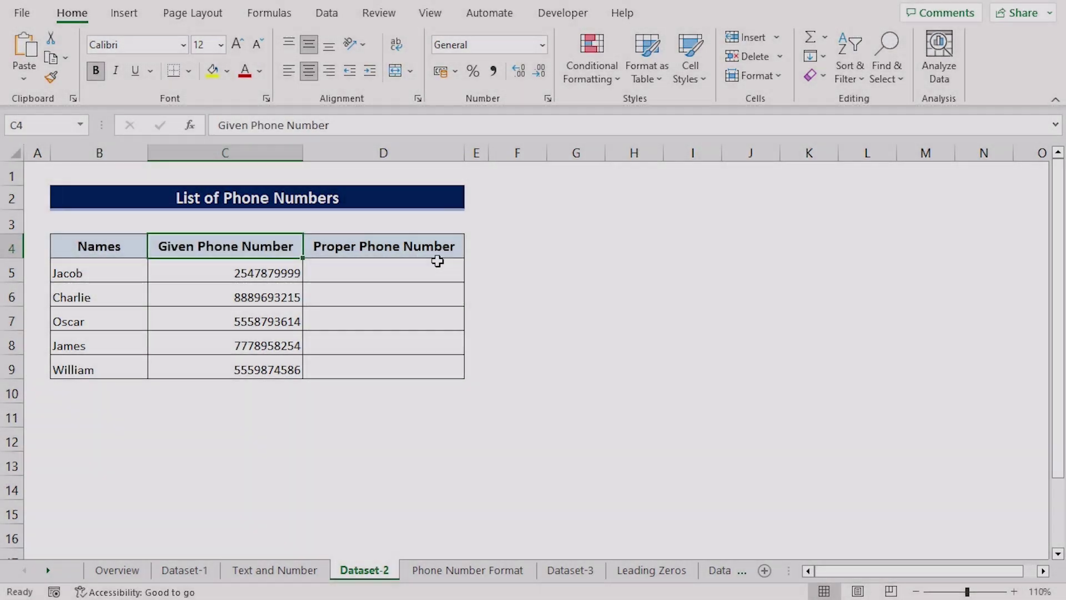
pyautogui.click(445, 249)
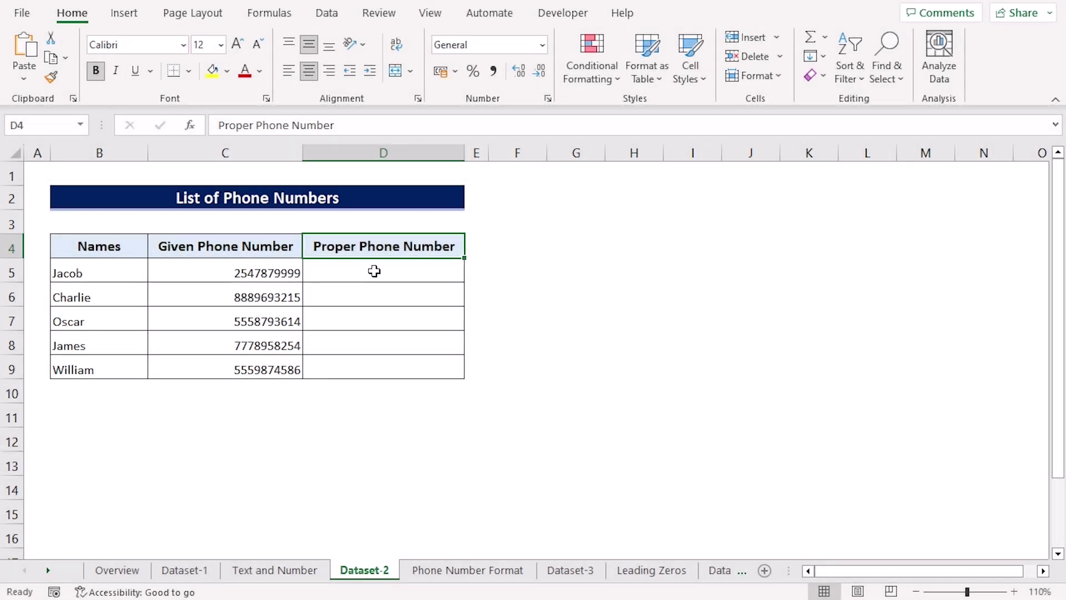
pyautogui.moveTo(201, 269); pyautogui.dragTo(281, 368)
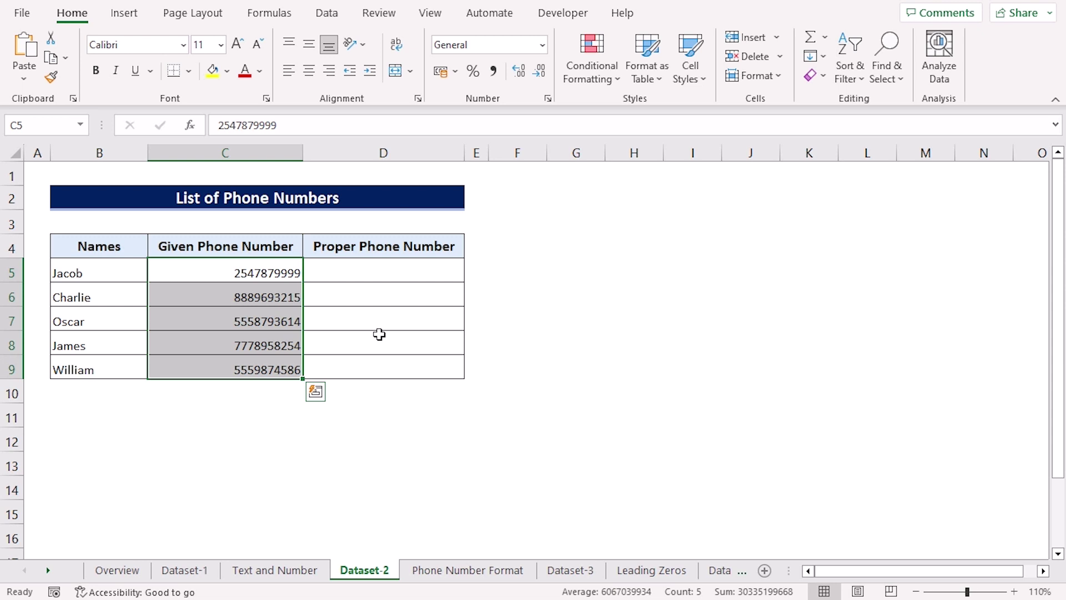
pyautogui.click(402, 271)
pyautogui.moveTo(402, 271); pyautogui.dragTo(476, 381)
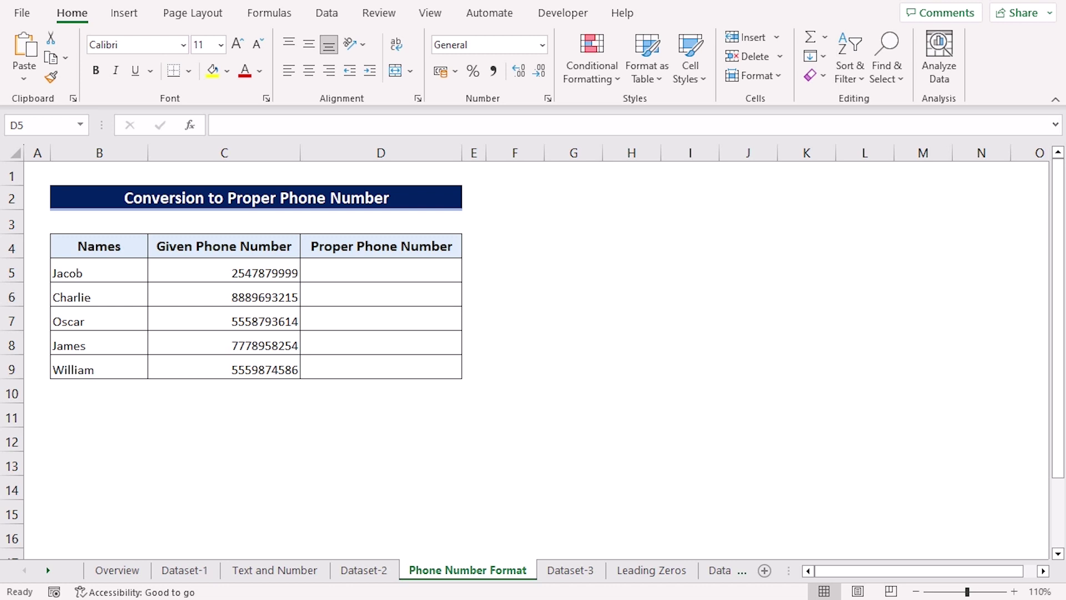
# On the Phone Number Format sheet, write =TEXT(C5,"[<=9999999]###-####;(###) ###-####") in D5
pyautogui.click(365, 271)
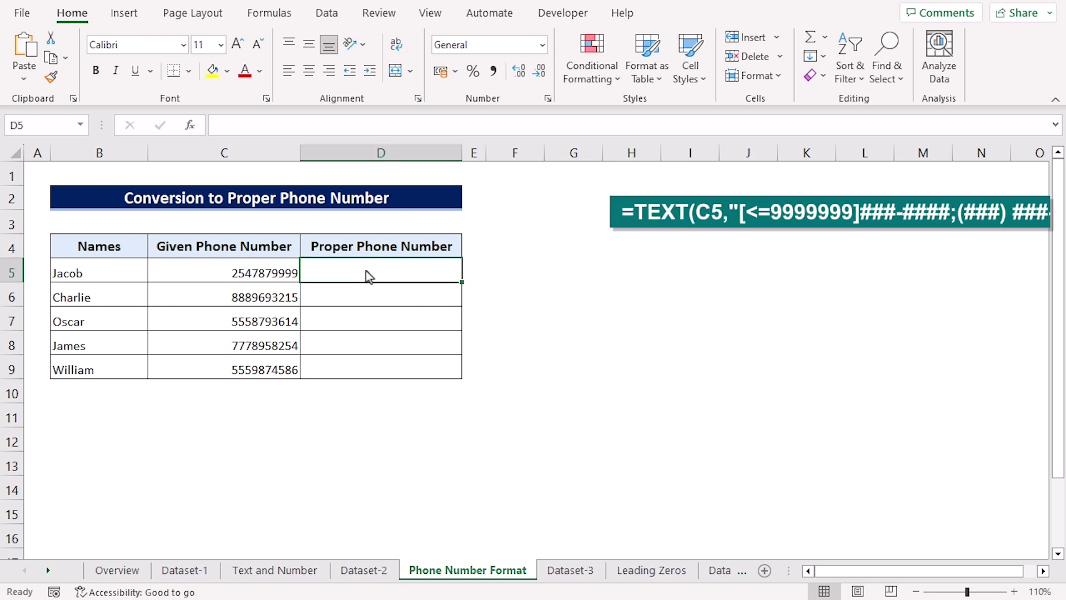
pyautogui.click(232, 118)
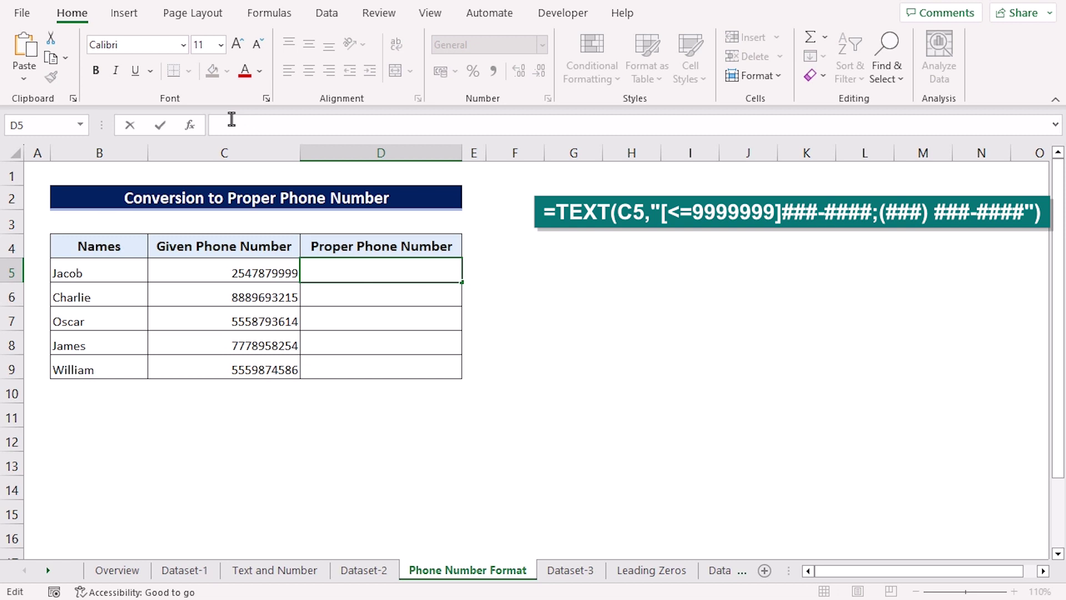
pyautogui.write('=TEXT(C5,"[<=9999999]###-####;(###) ###-####")')
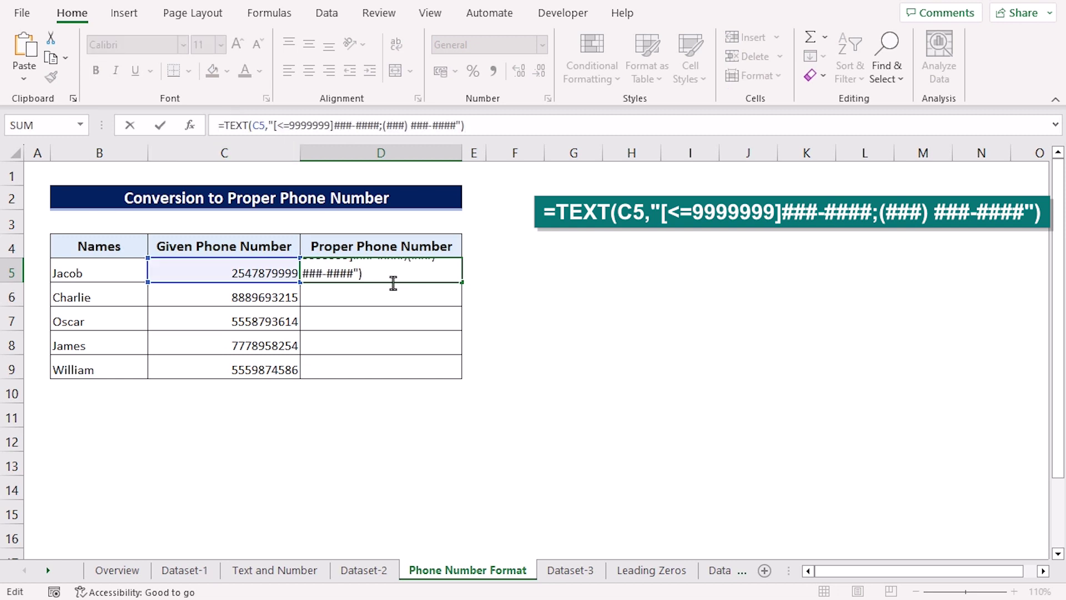
# Examine the TEXT formula's arguments in D5, including the [<=9999999] condition and each section of the phone format
pyautogui.click(248, 129)
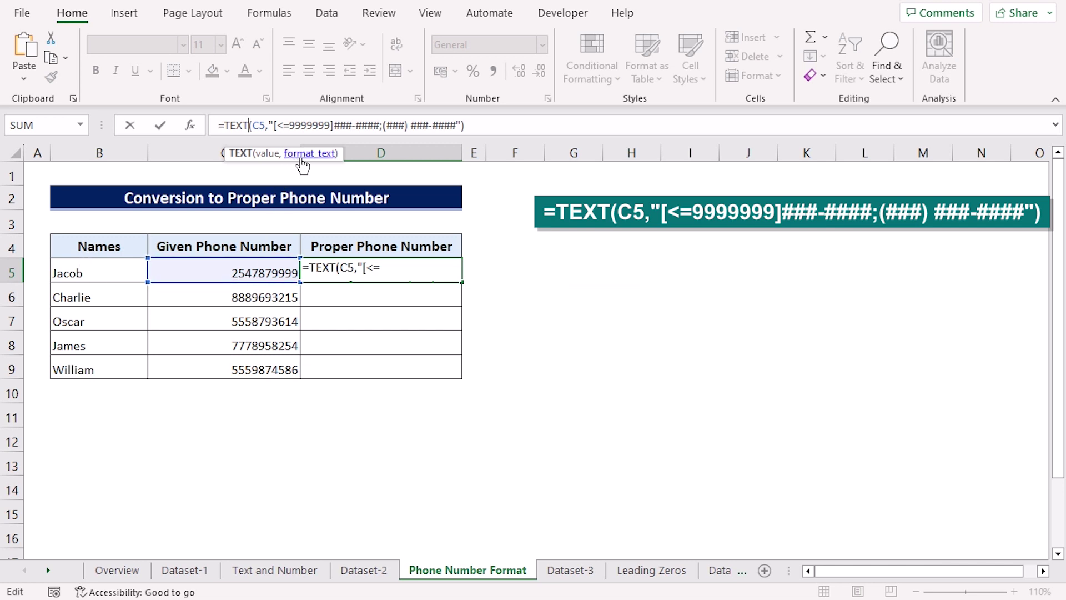
pyautogui.moveTo(277, 125); pyautogui.dragTo(333, 126)
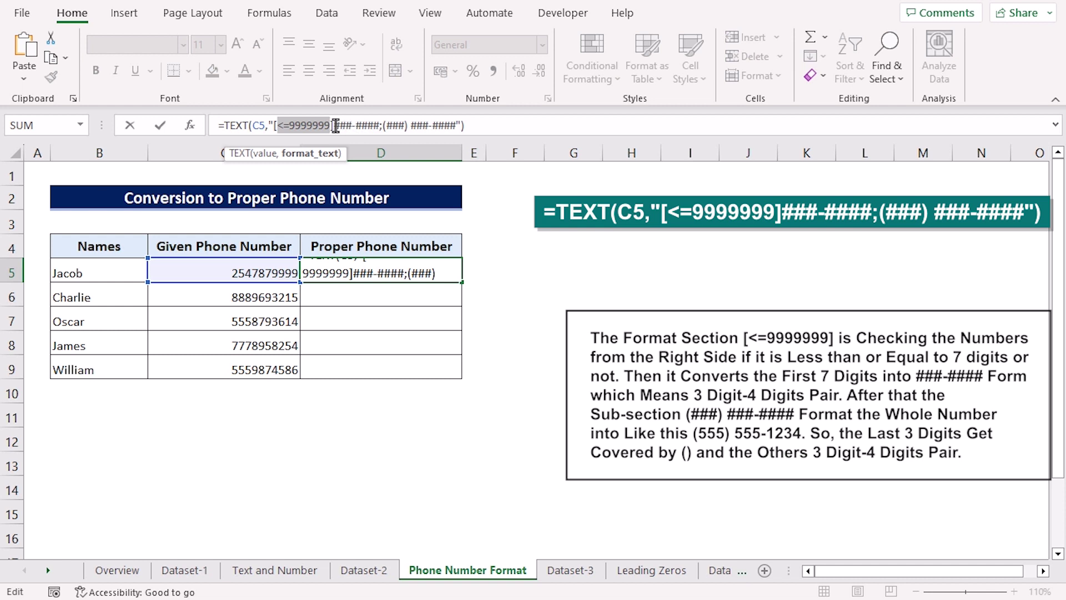
pyautogui.moveTo(333, 125); pyautogui.dragTo(381, 126)
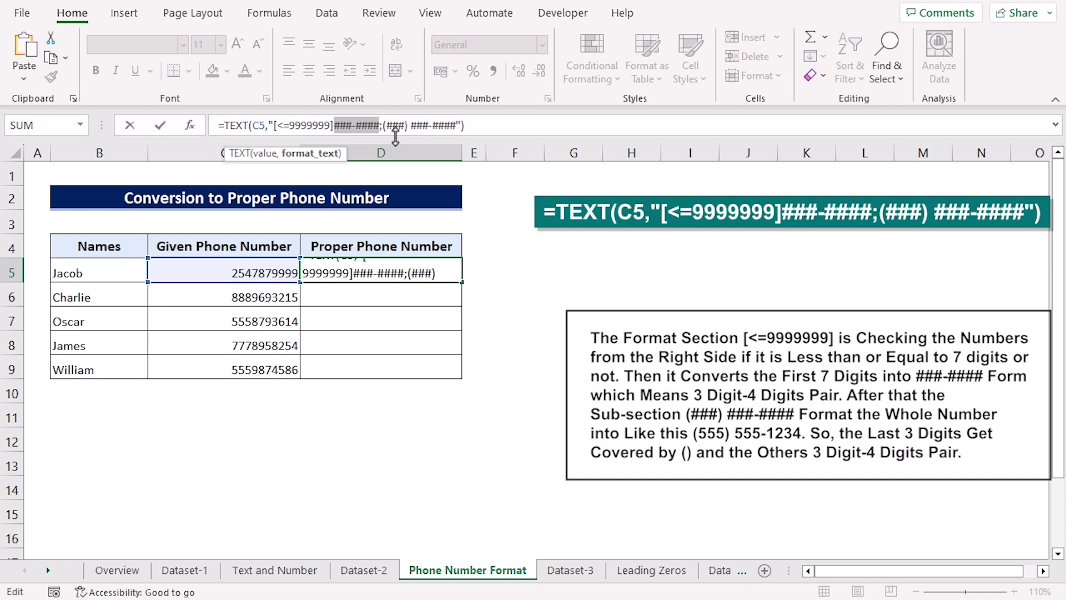
pyautogui.moveTo(382, 126); pyautogui.dragTo(406, 128)
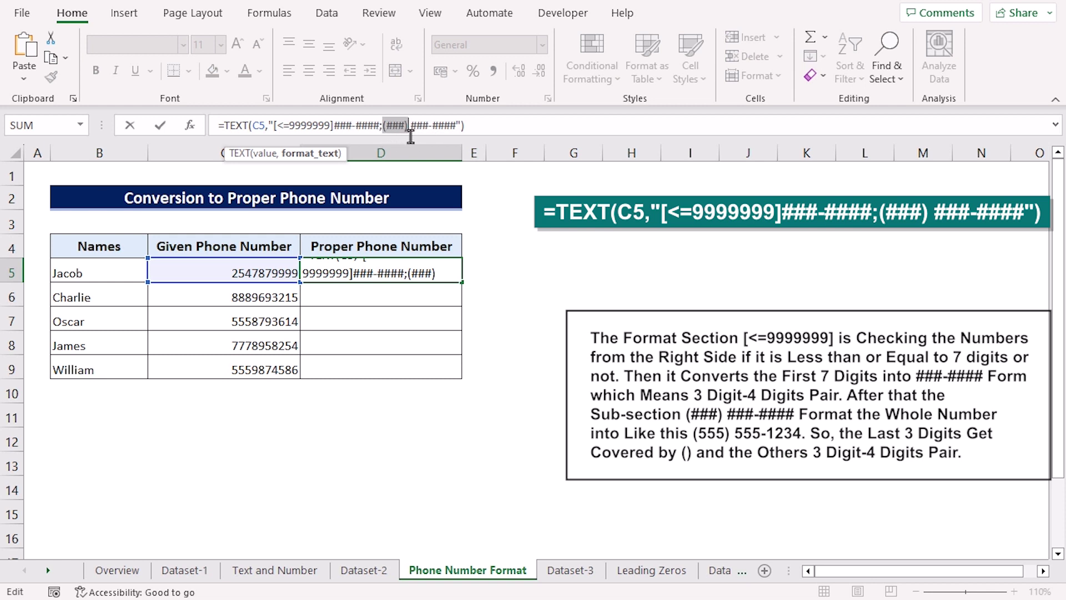
pyautogui.click(413, 127)
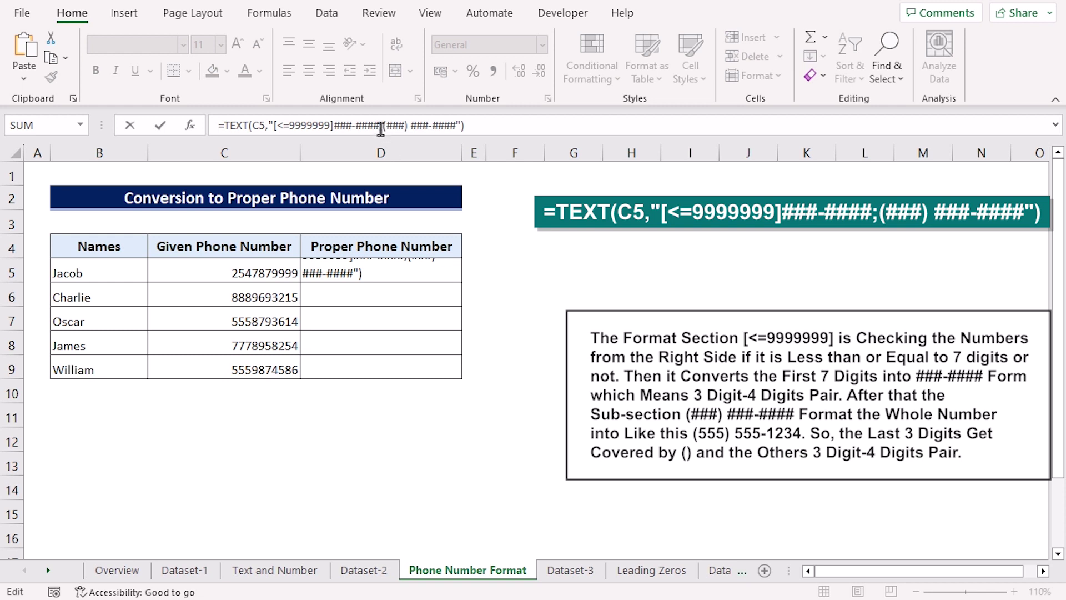
pyautogui.click(415, 128)
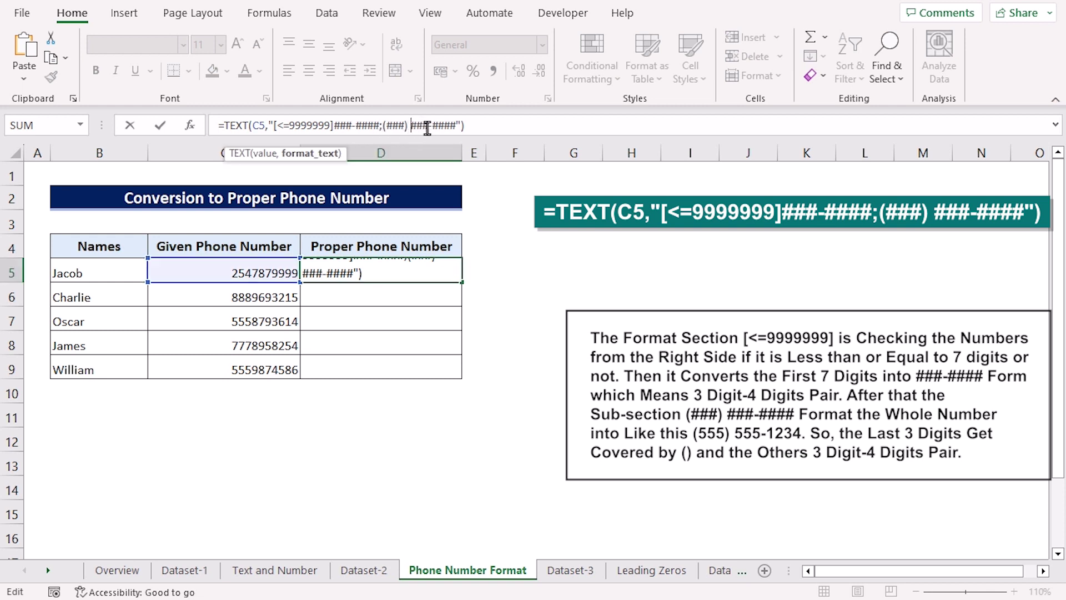
pyautogui.moveTo(412, 127); pyautogui.dragTo(454, 135)
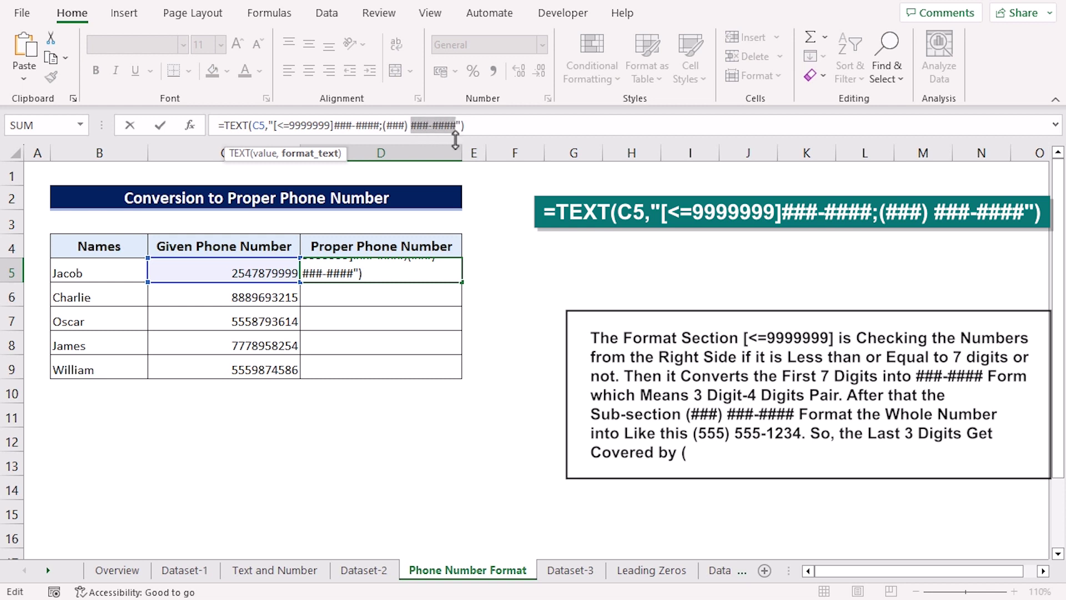
# Commit the phone format formula in D5 and fill it down through D9
pyautogui.click(475, 127)
pyautogui.press('Return')
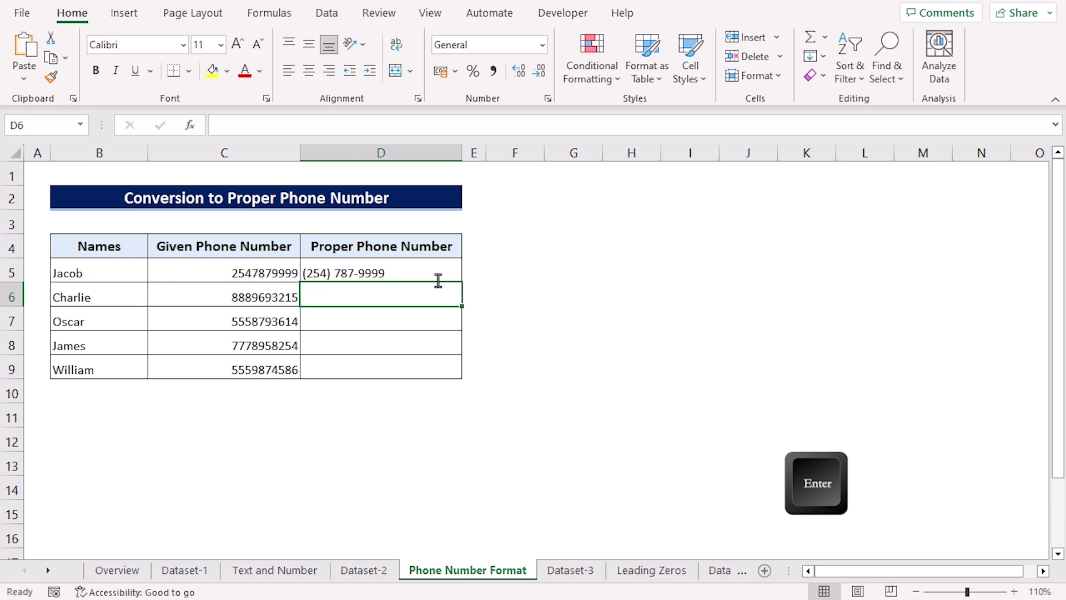
pyautogui.click(419, 248)
pyautogui.click(442, 279)
pyautogui.moveTo(462, 282); pyautogui.dragTo(462, 376)
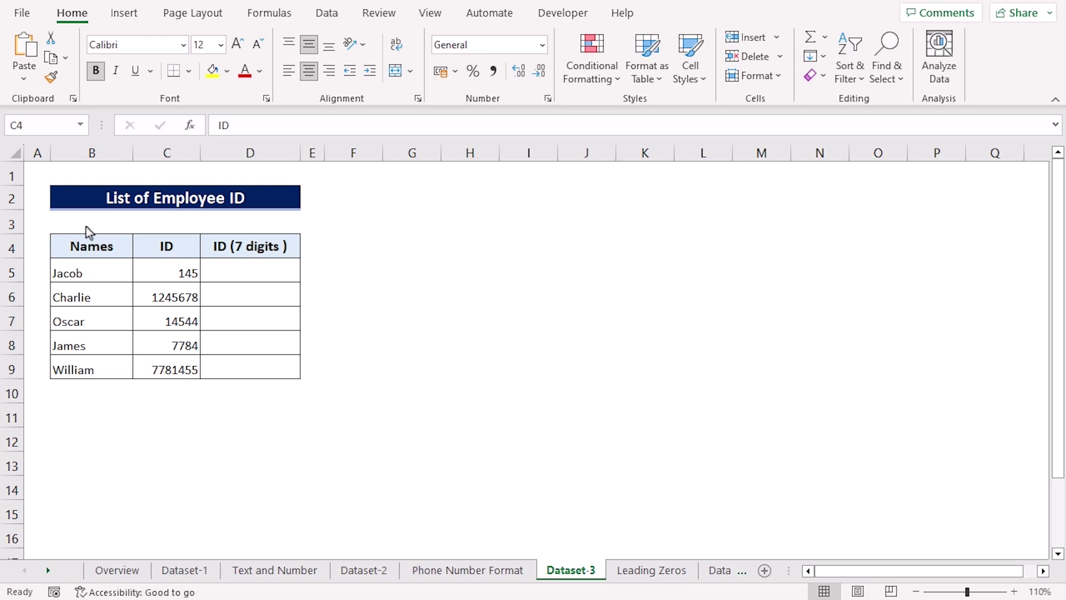
# Look over the employee ID list's headers on Dataset-3, and write =TEXT(C5,"0000000") in D5 of the Leading Zeros sheet
pyautogui.click(108, 251)
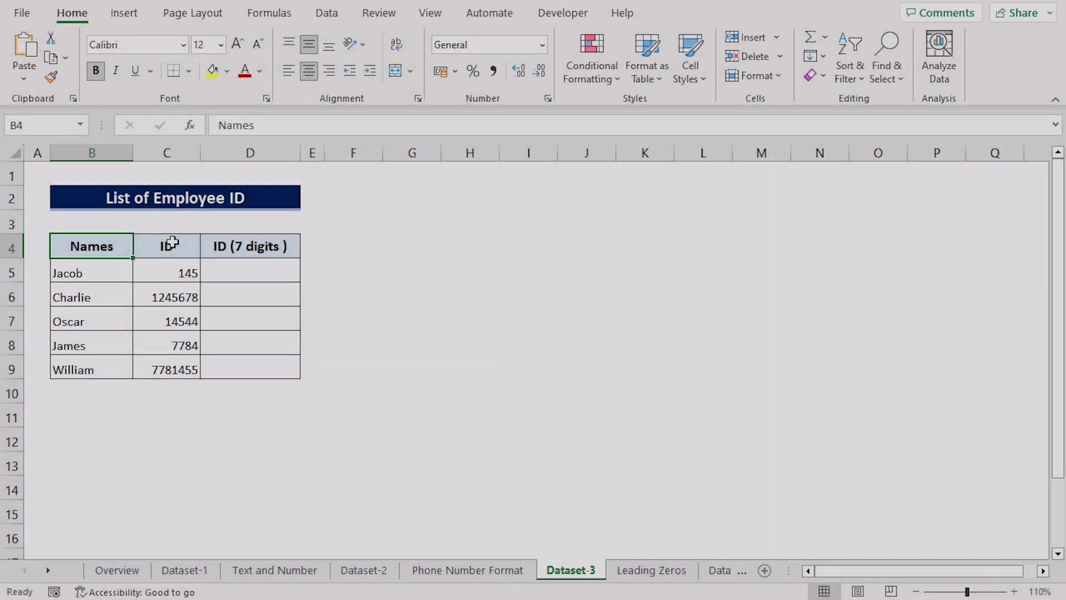
pyautogui.click(172, 243)
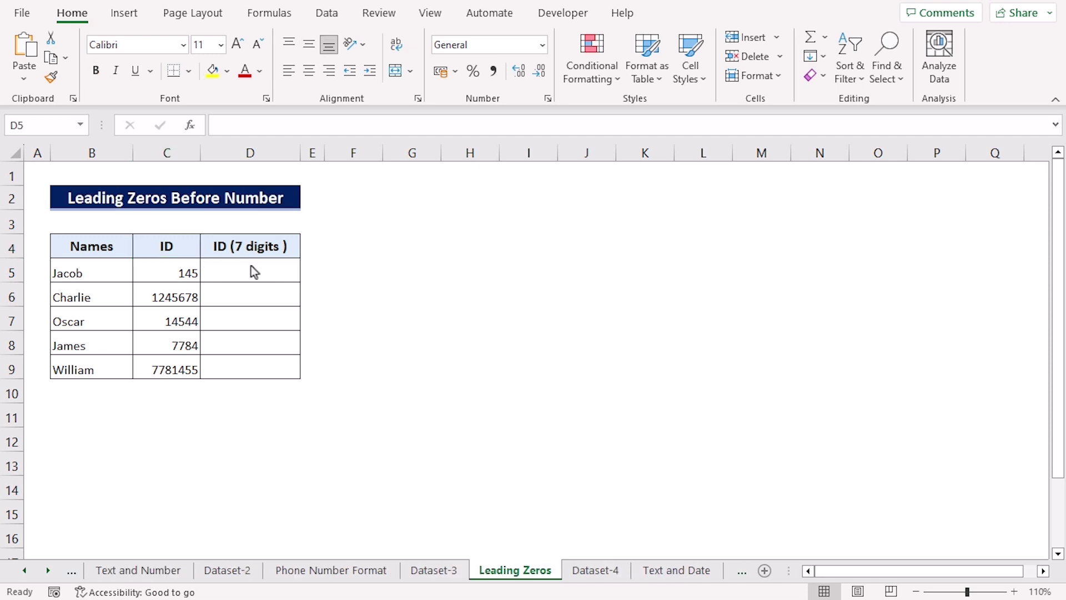
pyautogui.click(245, 269)
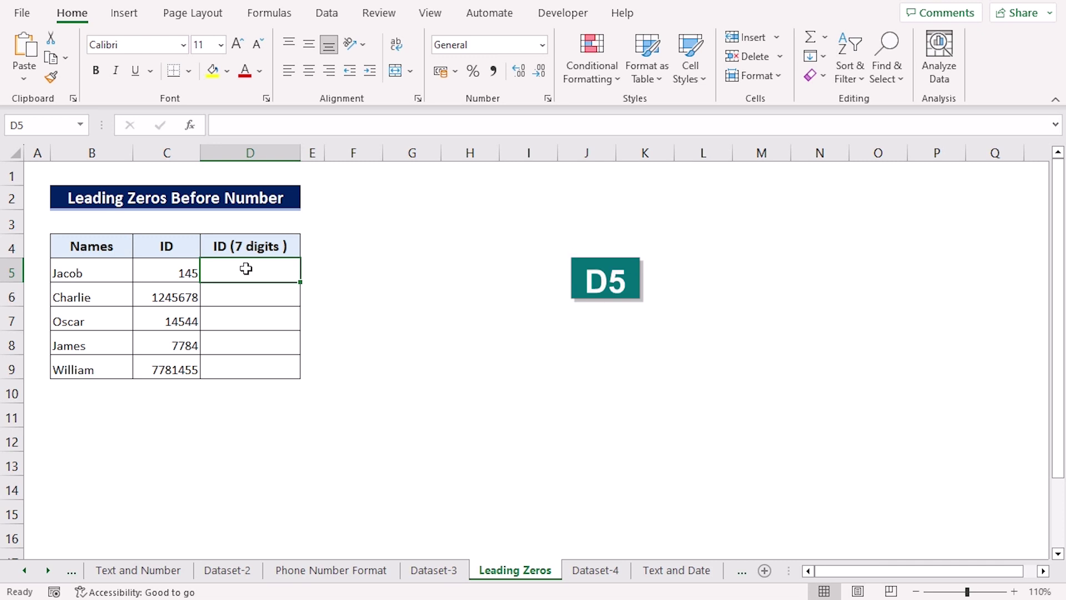
pyautogui.write('=')
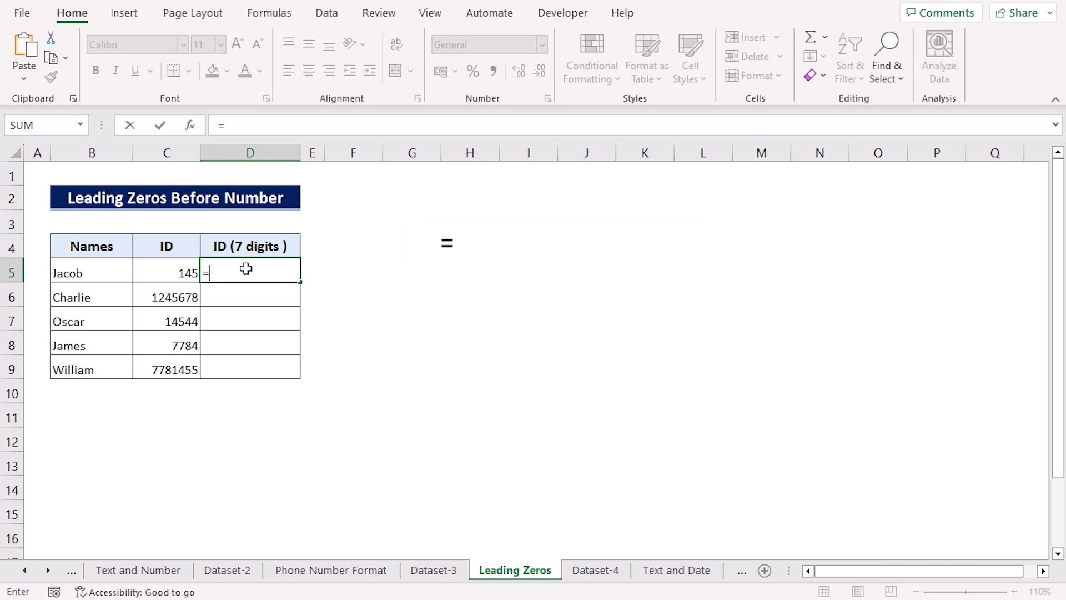
pyautogui.write('text')
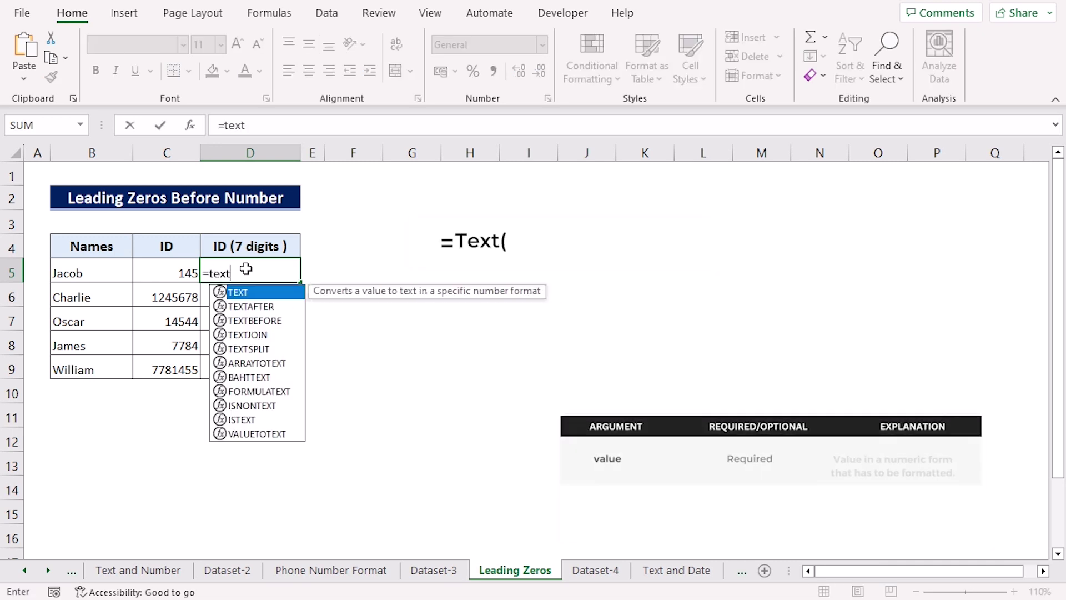
pyautogui.press('Tab')
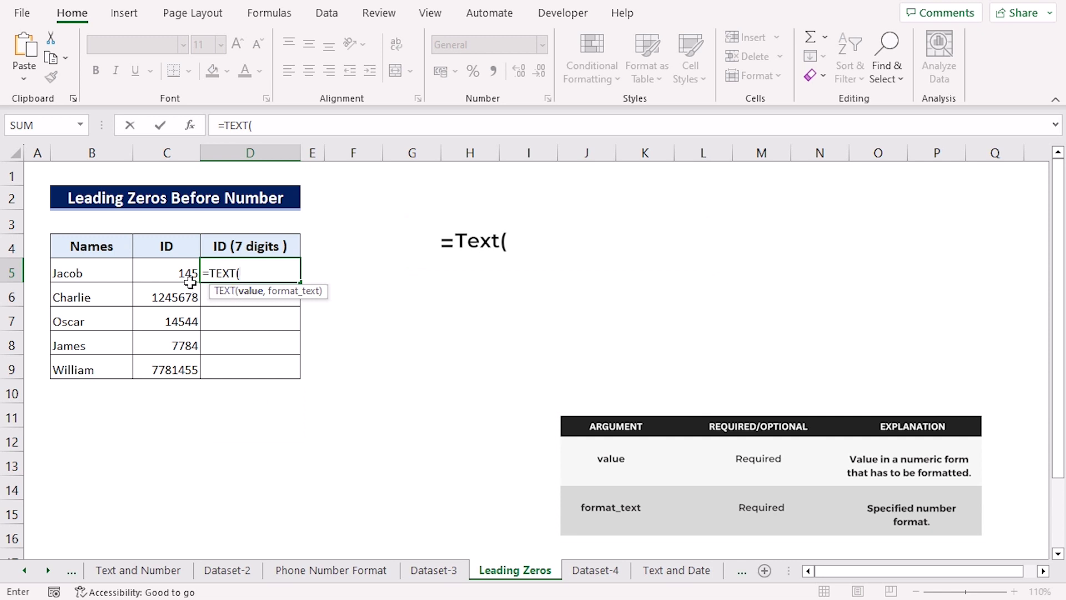
pyautogui.click(167, 272)
pyautogui.write(',')
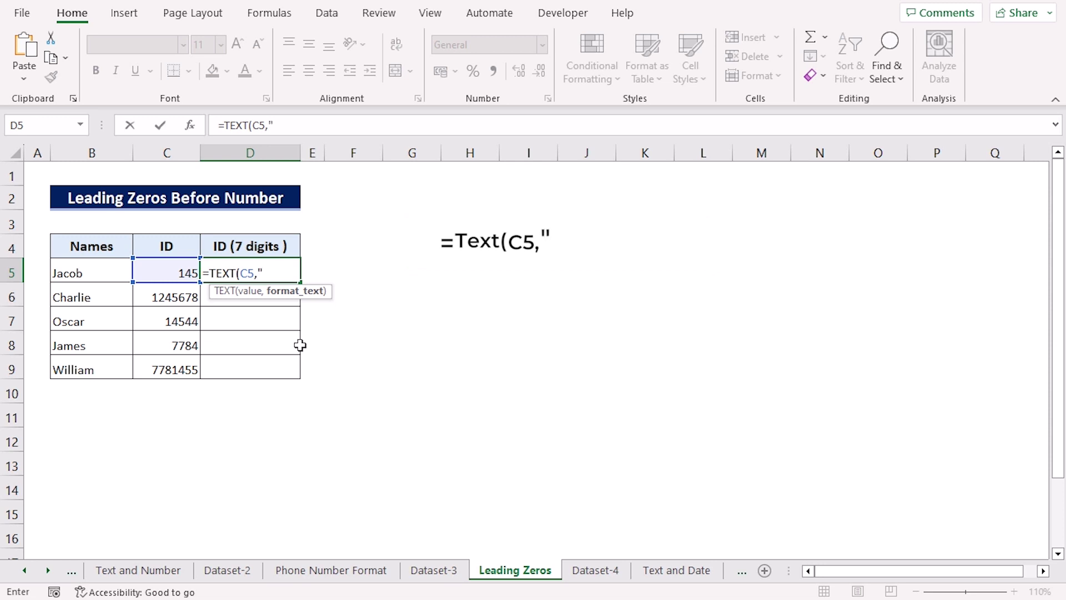
pyautogui.write('"0000000"')
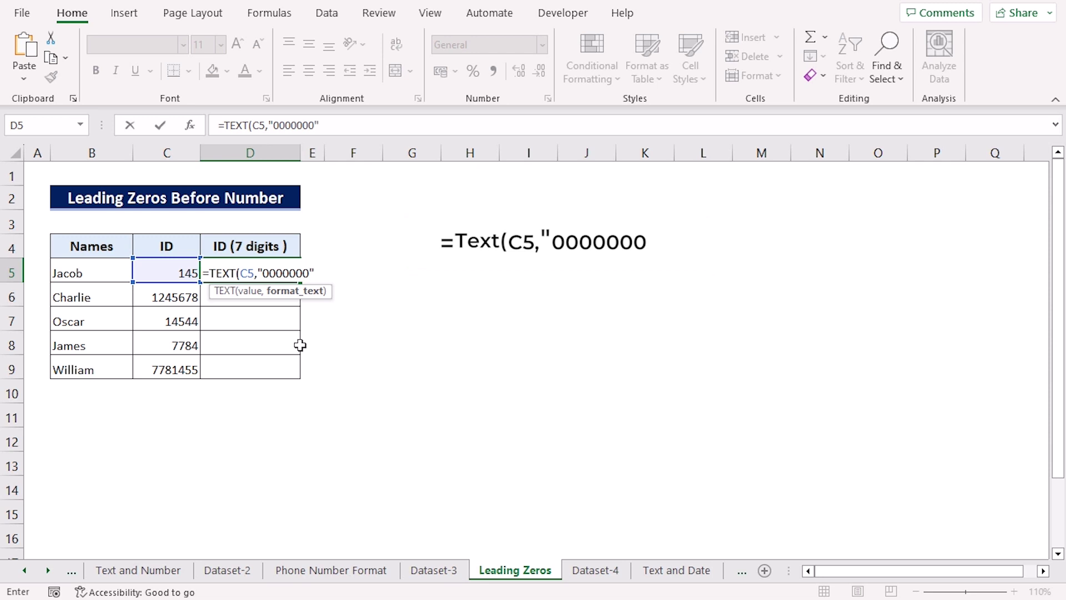
pyautogui.write(')')
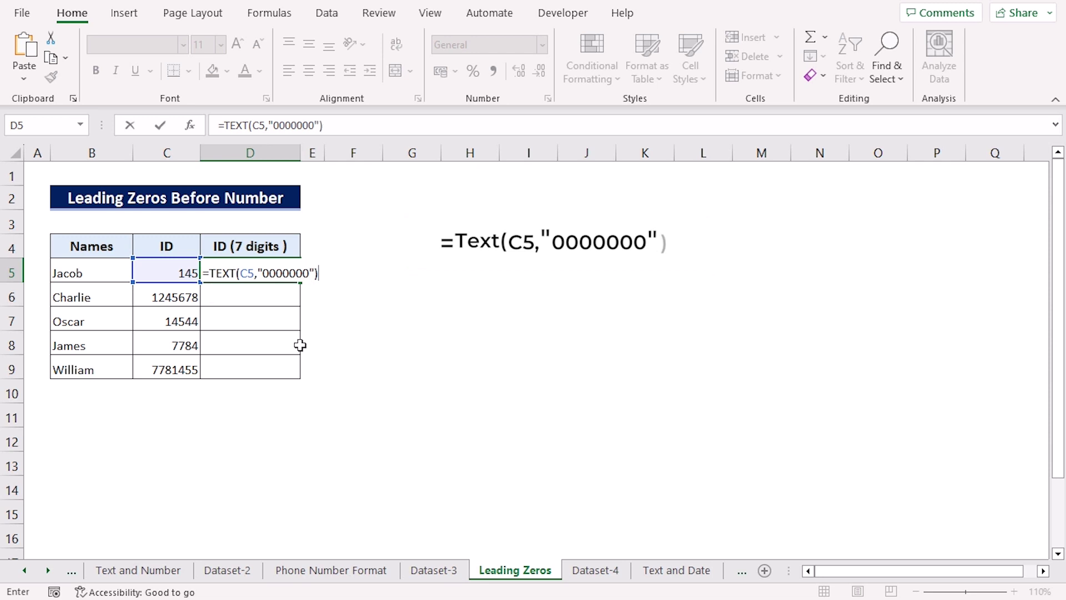
# Commit the seven-digit ID formula in D5, fill it down through D9 and reselect D5
pyautogui.press('Return')
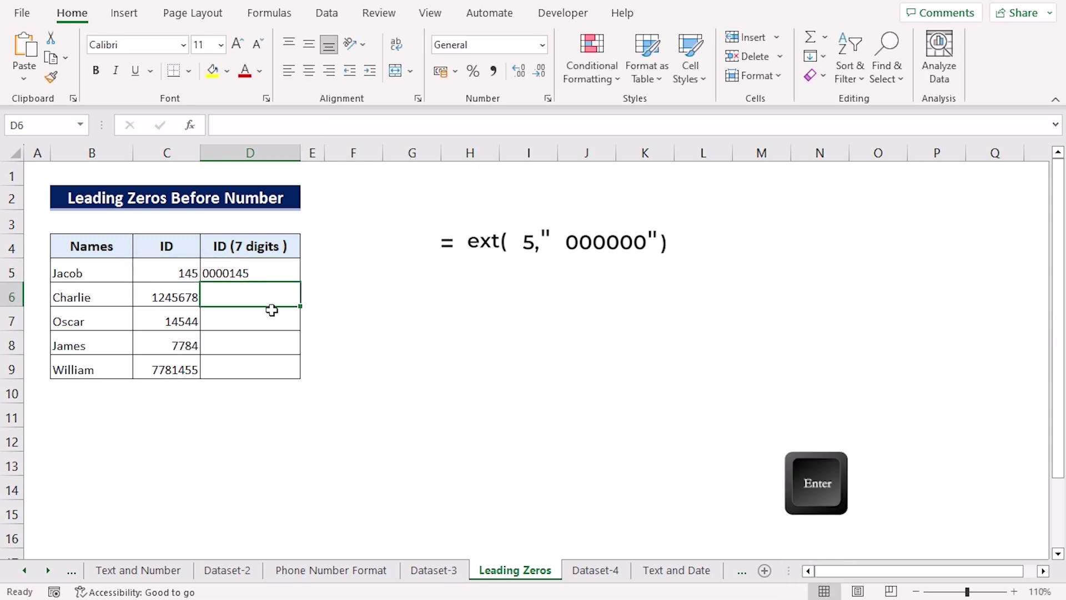
pyautogui.click(251, 266)
pyautogui.moveTo(301, 281); pyautogui.dragTo(302, 370)
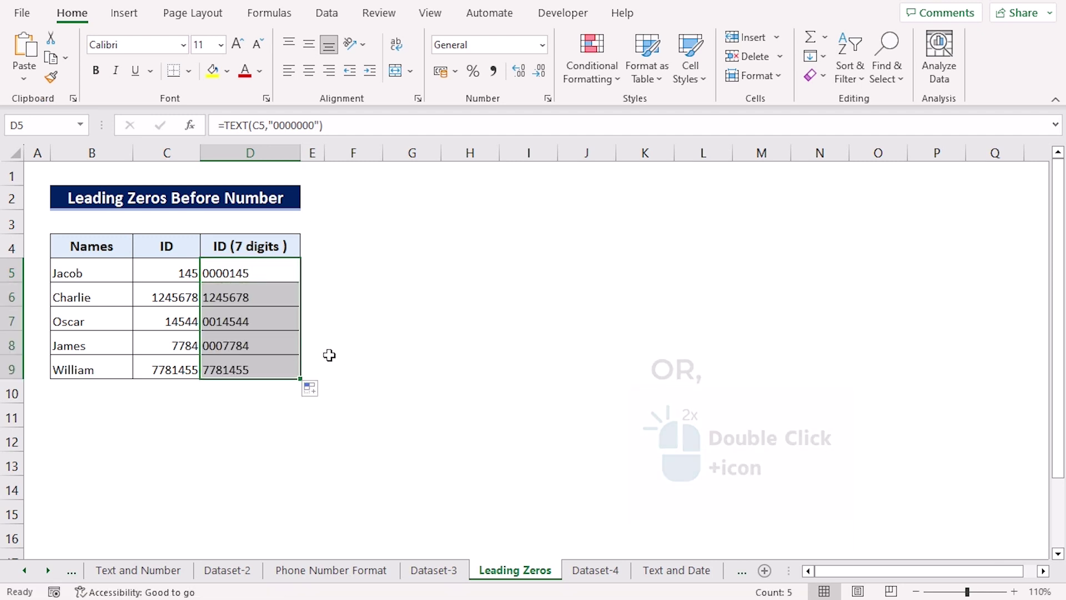
pyautogui.click(279, 273)
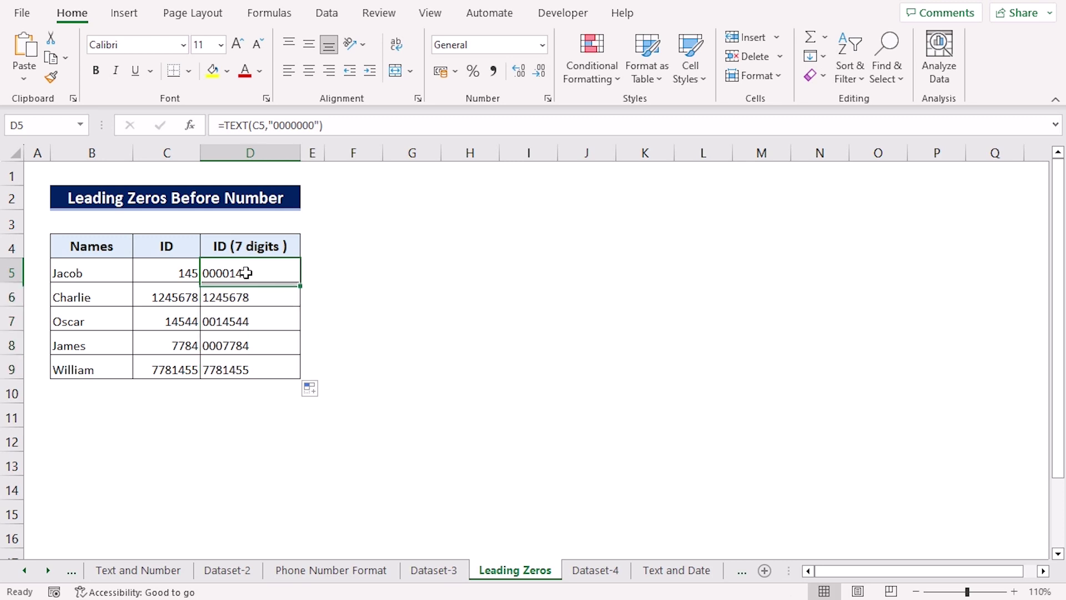
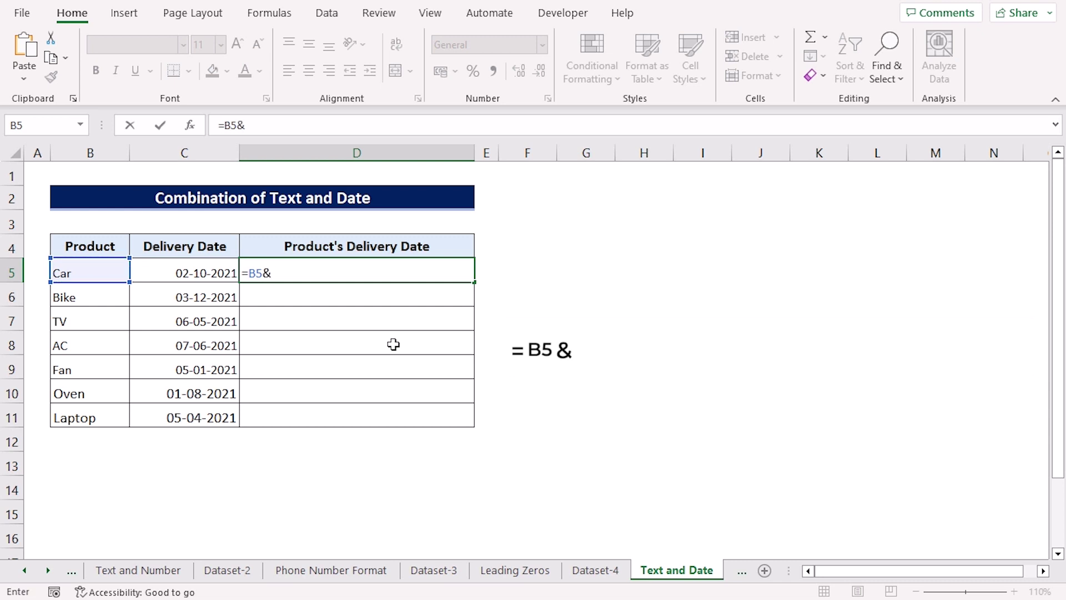
# On the Text and Date sheet, complete the D5 formula as =B5&"'s delivery date is "&TEXT(C5,"mm/dd/yyyy")
pyautogui.write('"\'s delivery')
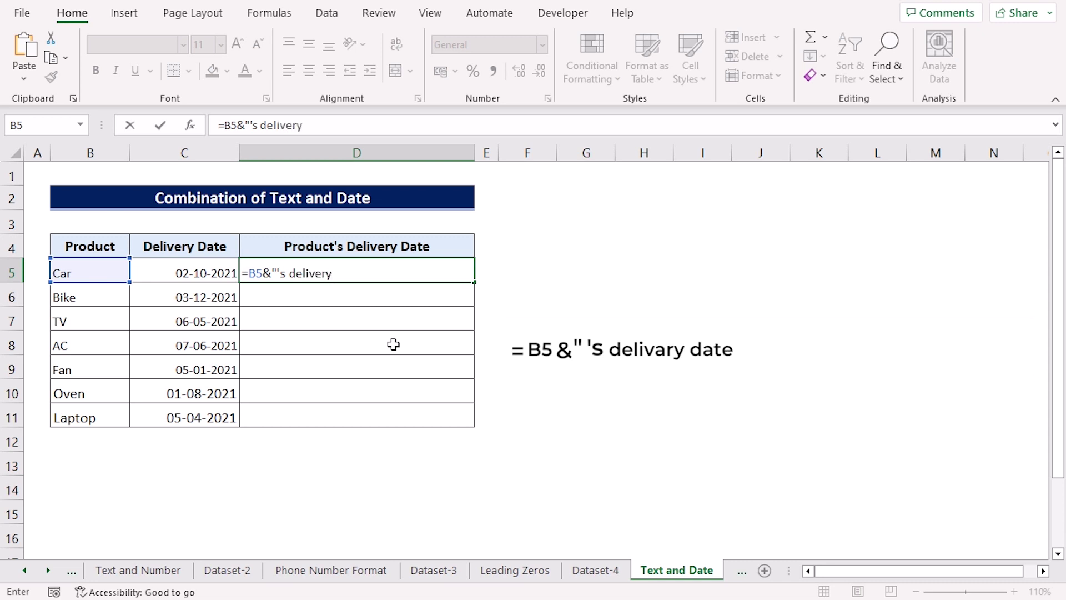
pyautogui.write(' date is "')
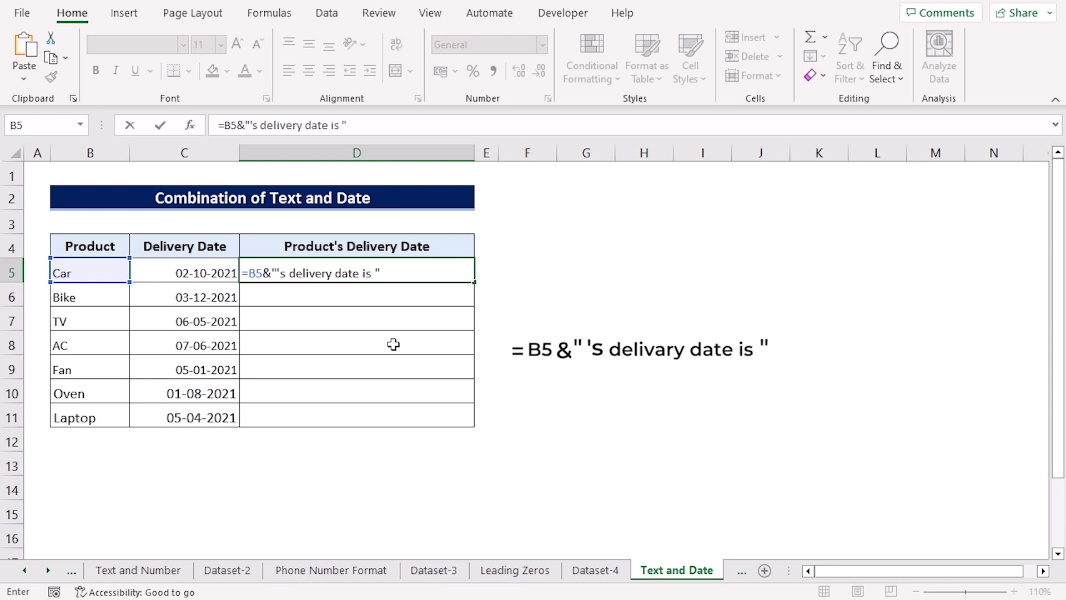
pyautogui.write('&TEXT(')
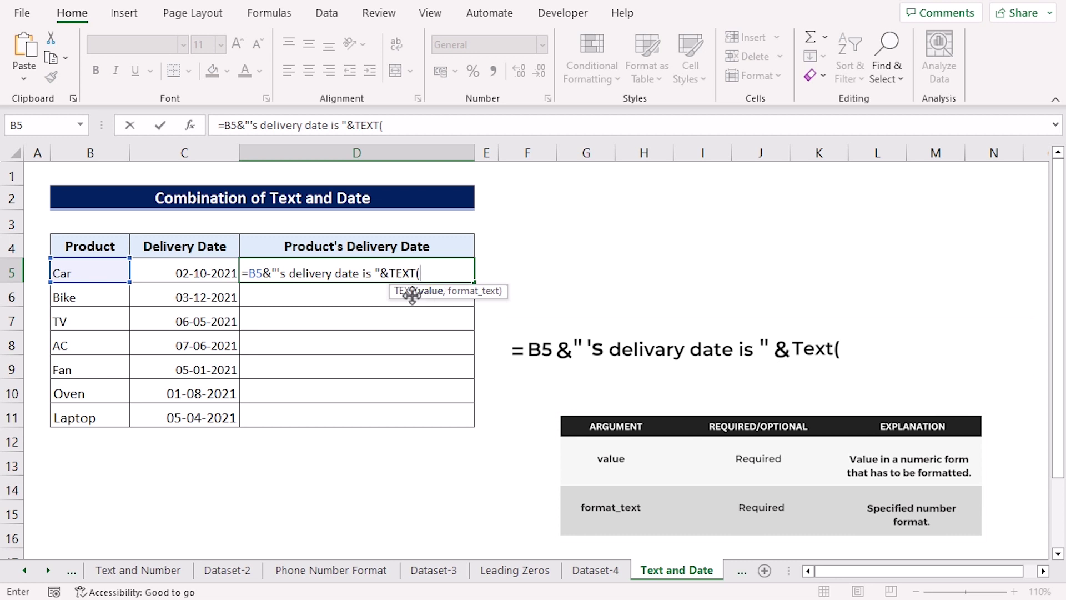
pyautogui.click(193, 272)
pyautogui.write(',')
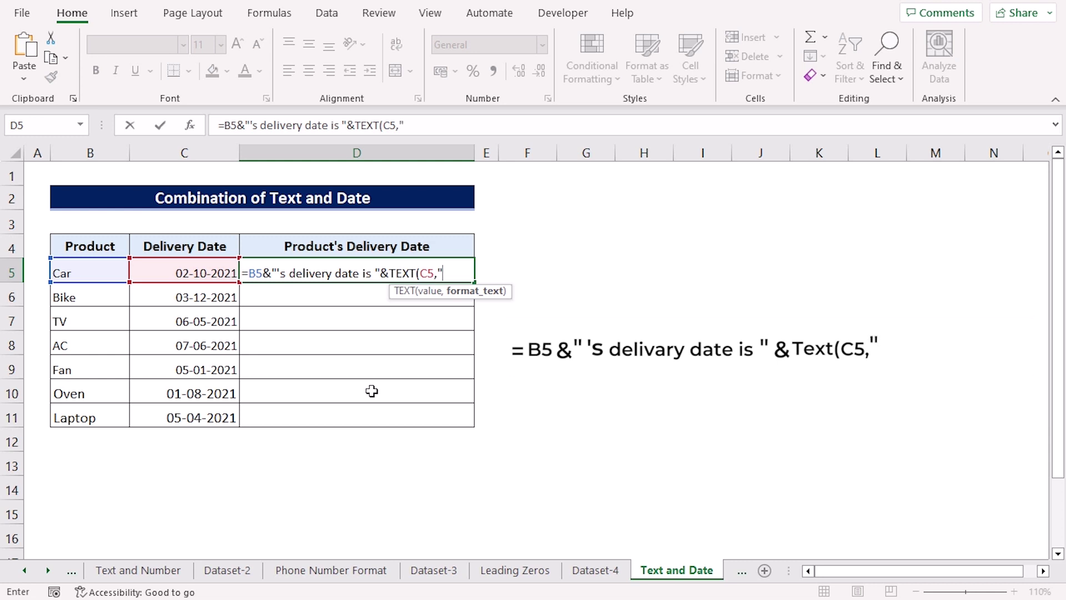
pyautogui.write('"mm/d')
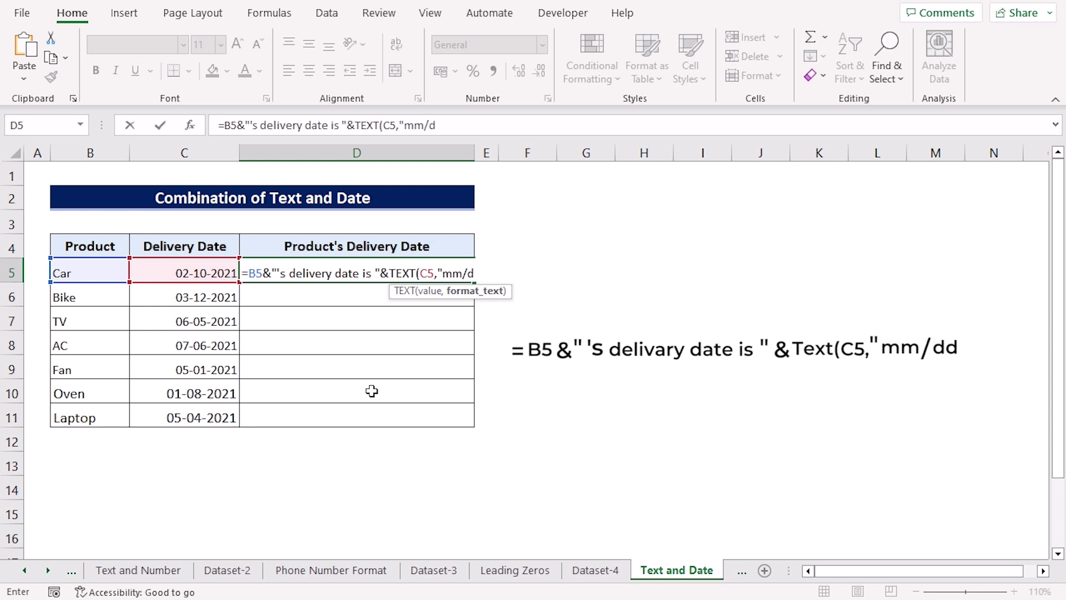
pyautogui.write('d/')
pyautogui.write('y')
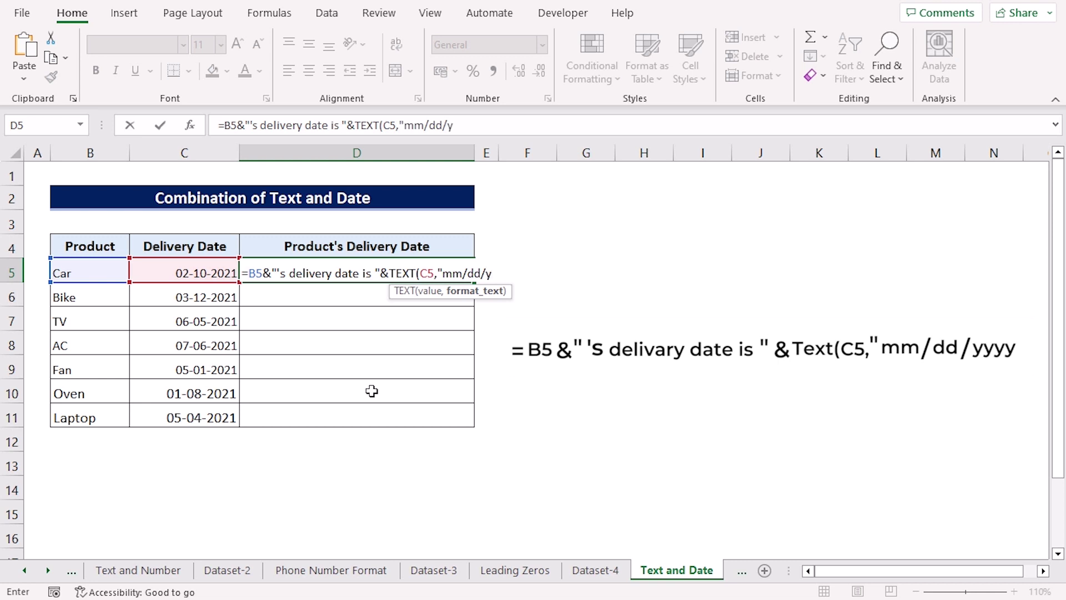
pyautogui.write('yyy")')
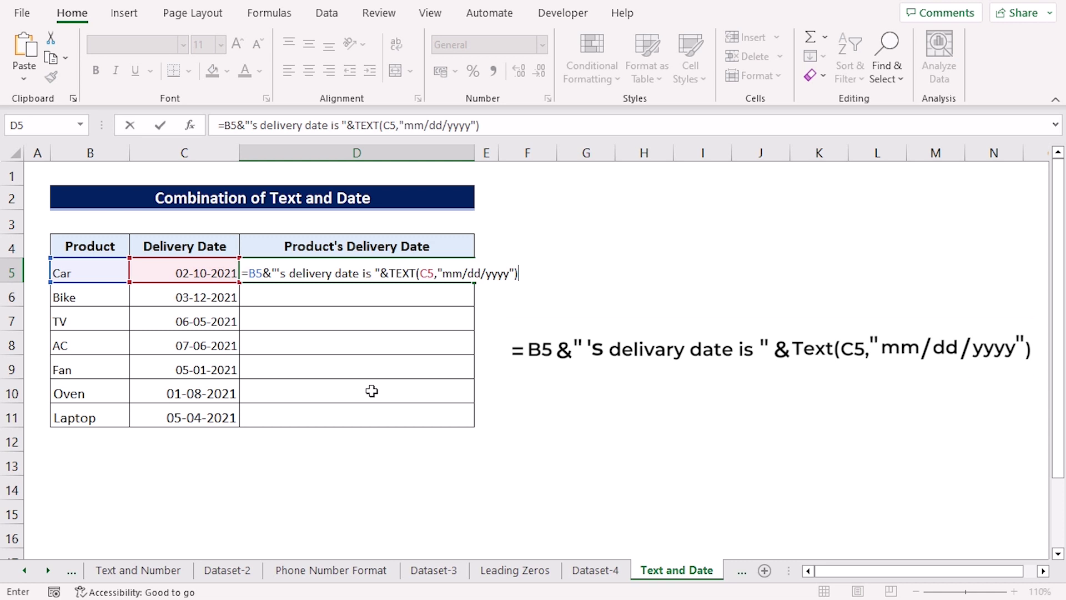
# Commit the delivery date formula in D5 and fill it down through D11
pyautogui.press('Return')
pyautogui.click(471, 278)
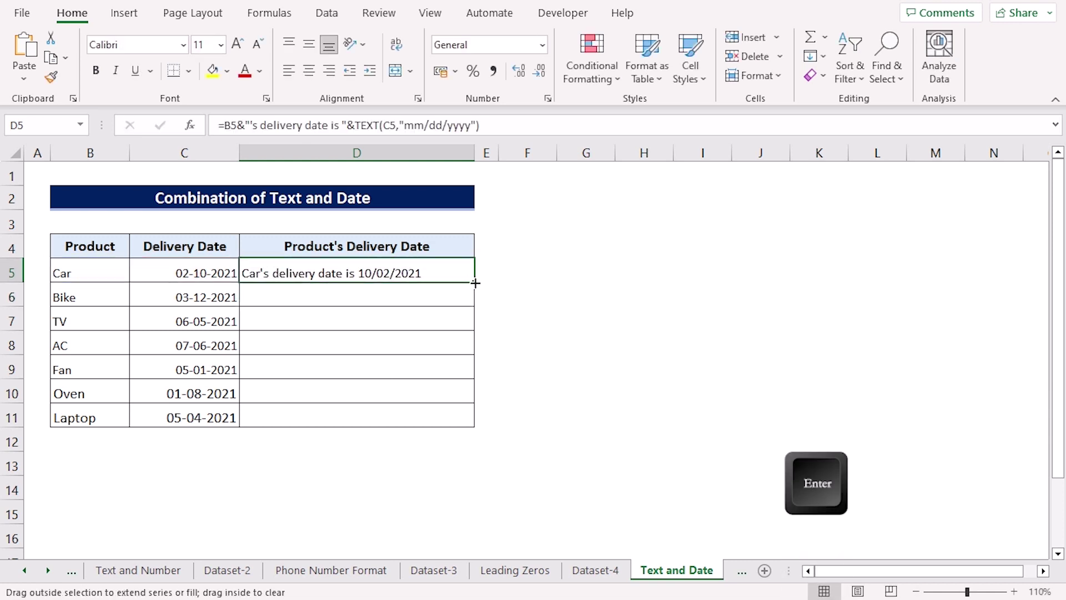
pyautogui.moveTo(474, 285); pyautogui.dragTo(473, 427)
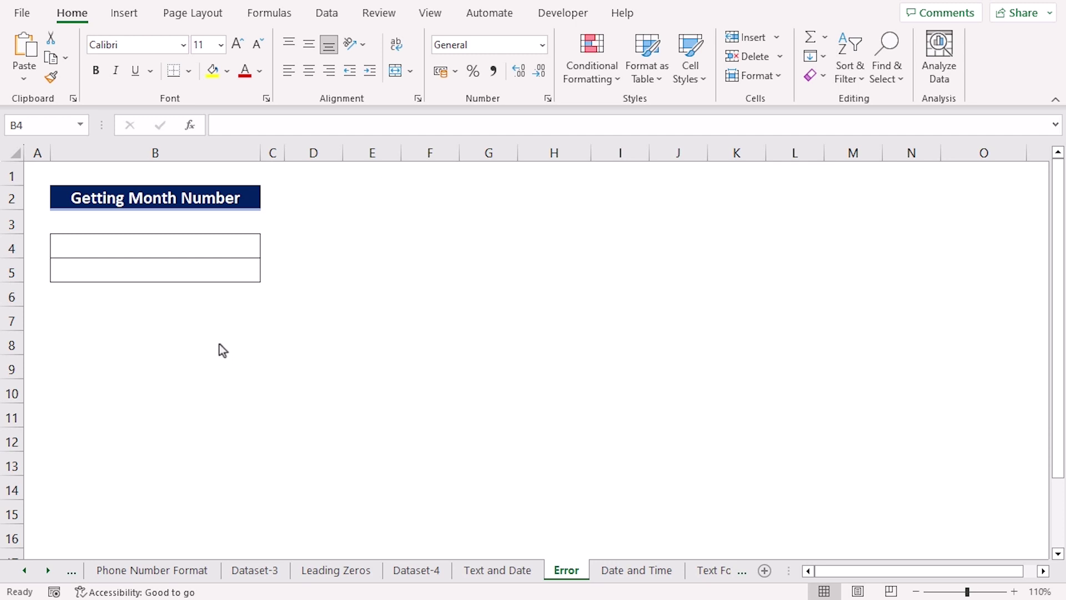
# On the Error sheet, enter the month number formula =TEXT(MONTH(TODAY()),"mm") in B4
pyautogui.click(107, 253)
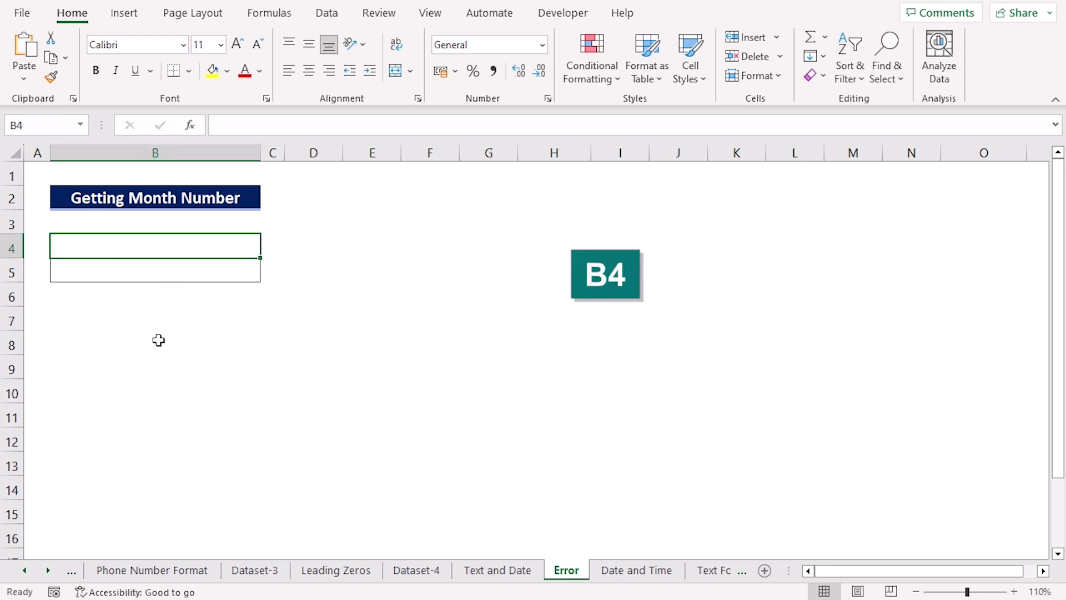
pyautogui.write('=')
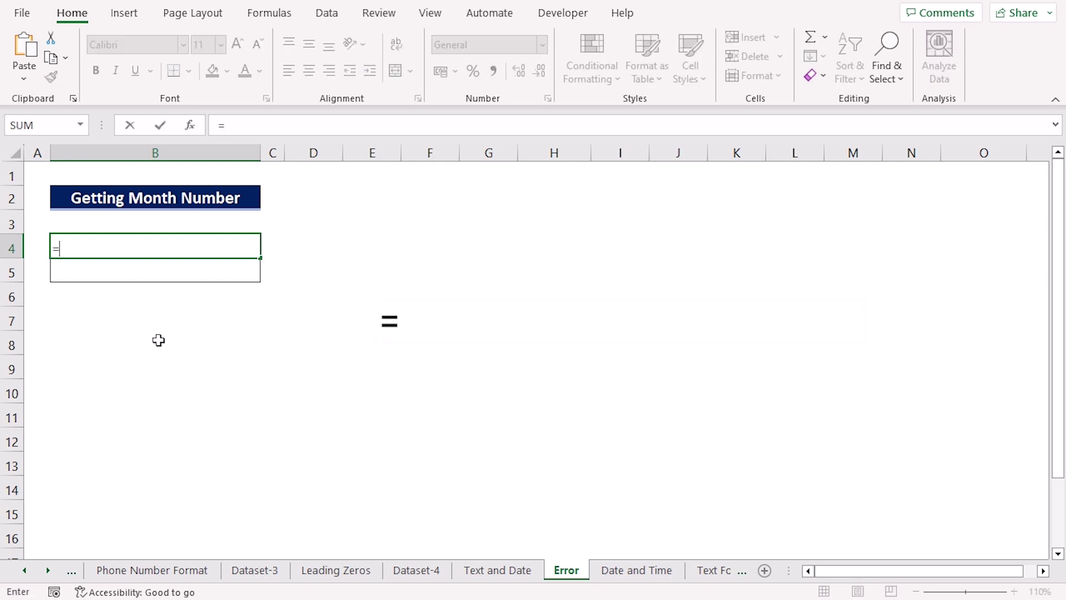
pyautogui.write('text')
pyautogui.press('Tab')
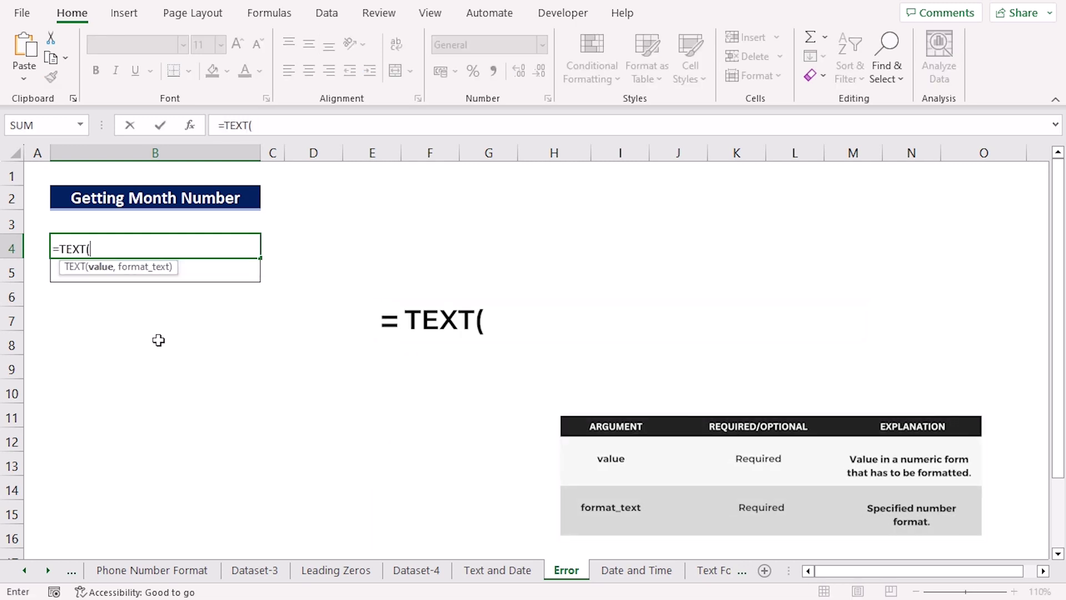
pyautogui.write('mont')
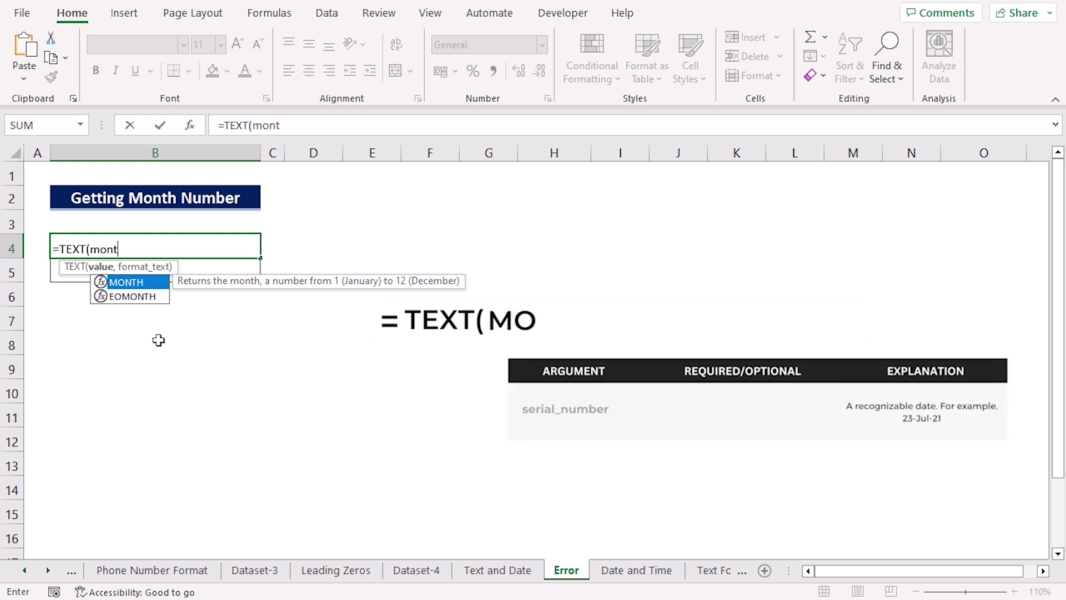
pyautogui.write('h')
pyautogui.press('Tab')
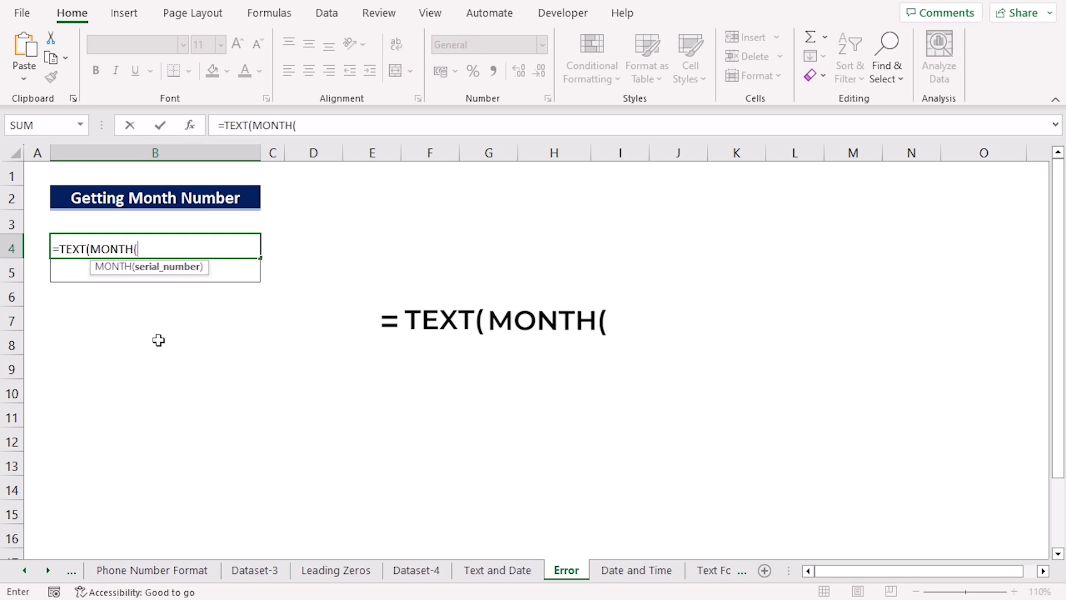
pyautogui.write('toda')
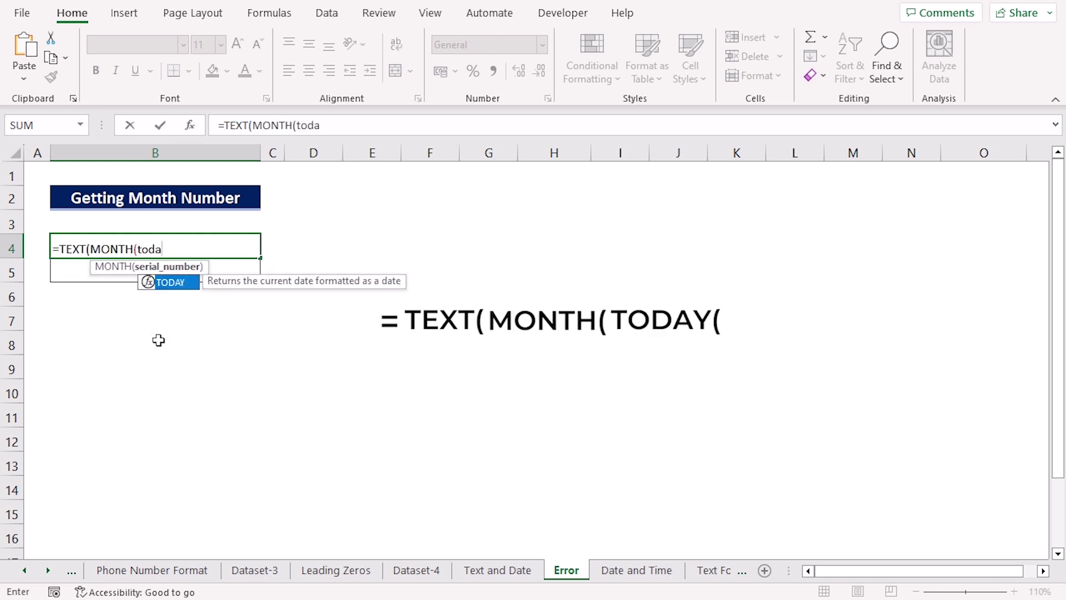
pyautogui.press('Tab')
pyautogui.write('),')
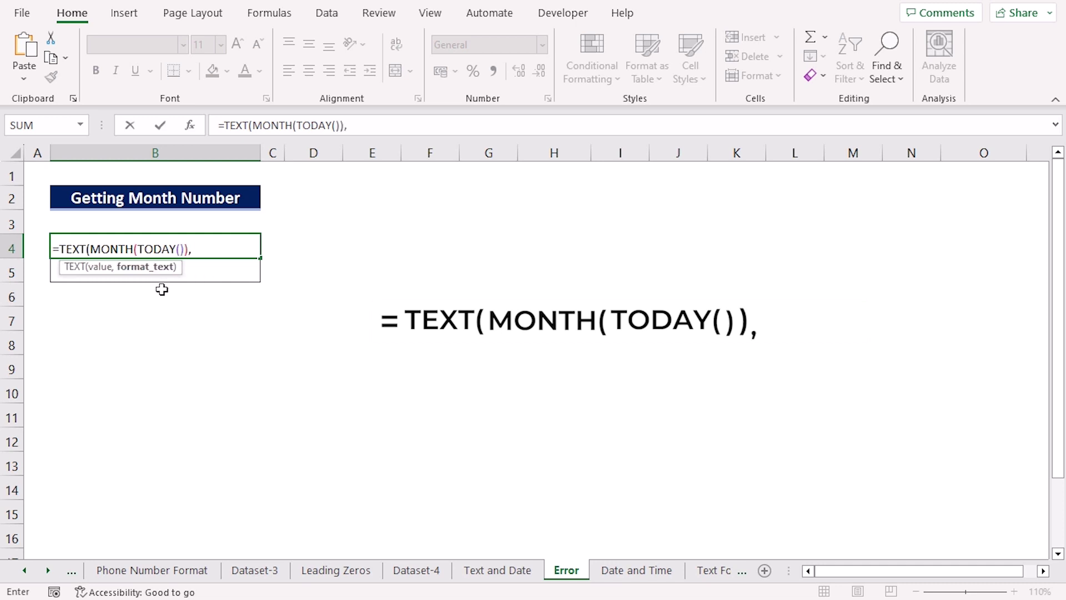
pyautogui.write('"mm')
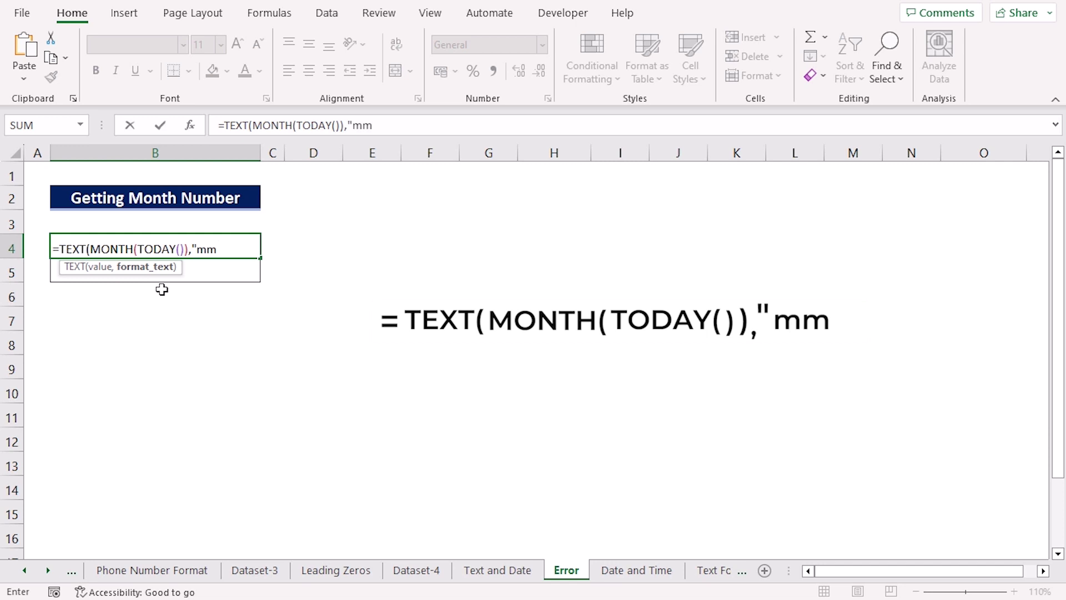
pyautogui.write('")')
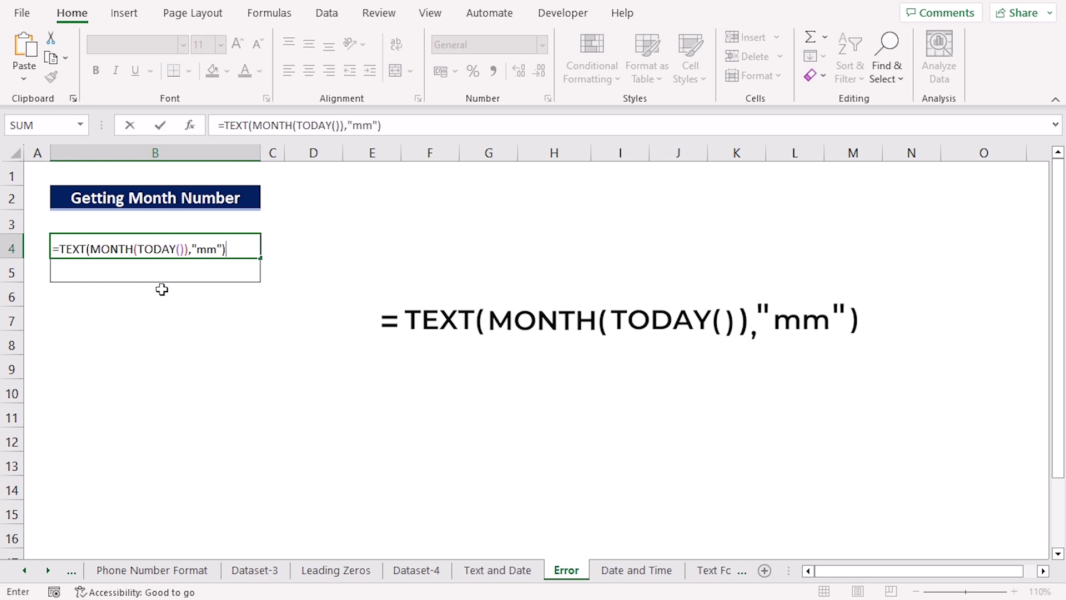
pyautogui.press('Return')
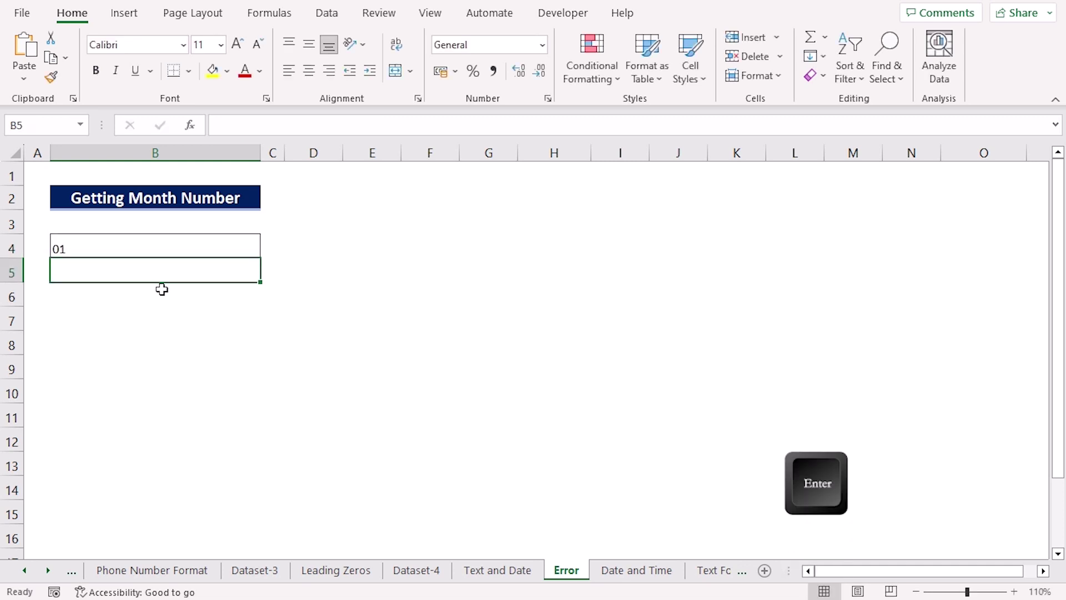
# Inspect the month number formula in B4 and select the empty cell B5 below it
pyautogui.click(133, 250)
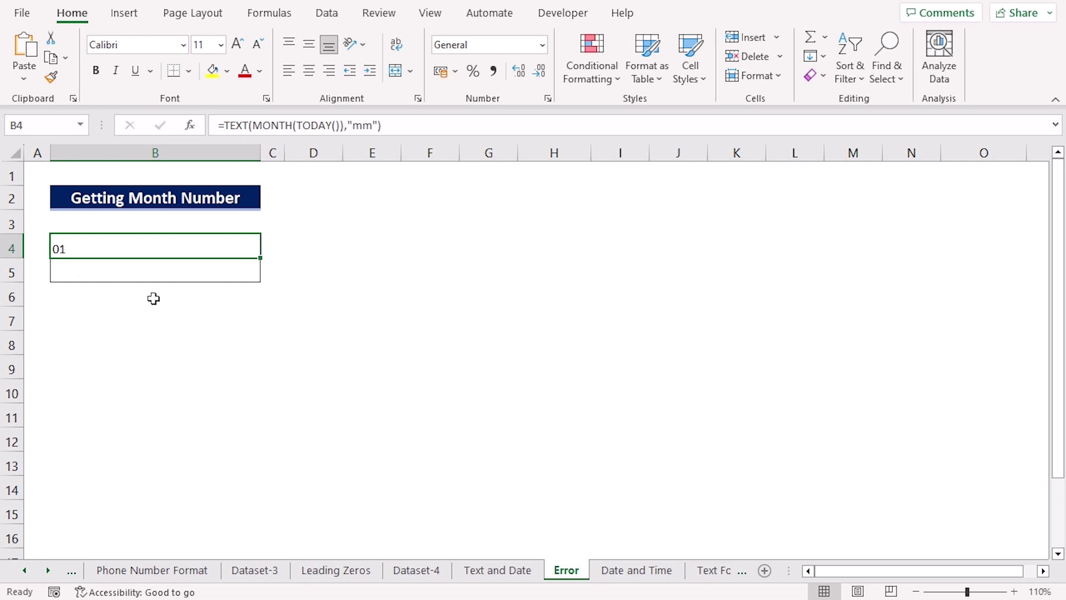
pyautogui.press('Down')
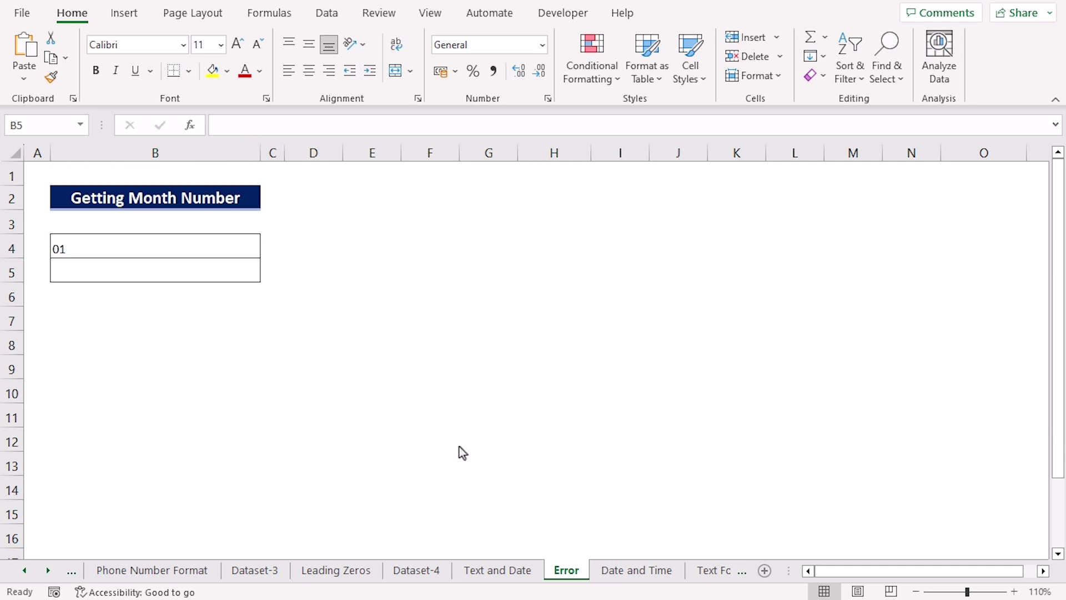
pyautogui.click(128, 268)
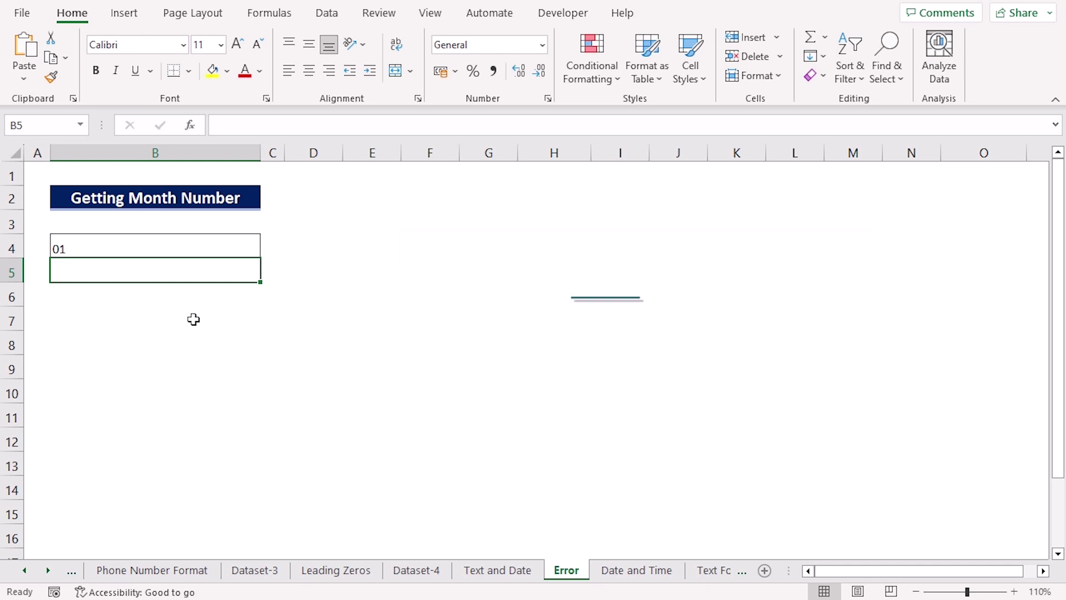
# Enter the month number formula =MONTH(TODAY()) in B5 of the Error sheet and reselect that cell
pyautogui.write('=month')
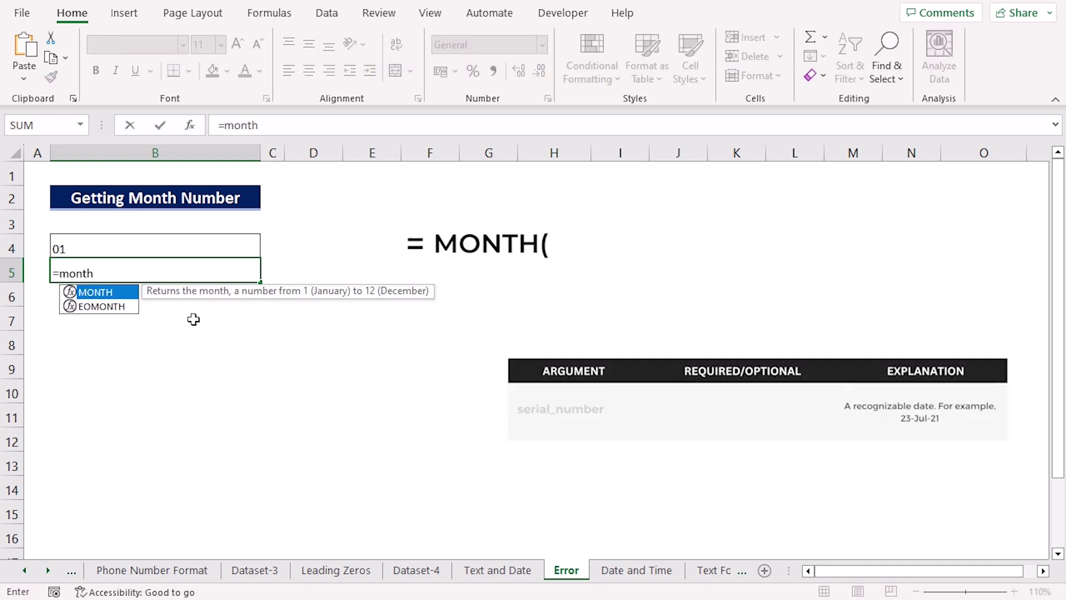
pyautogui.press('Tab')
pyautogui.write('today')
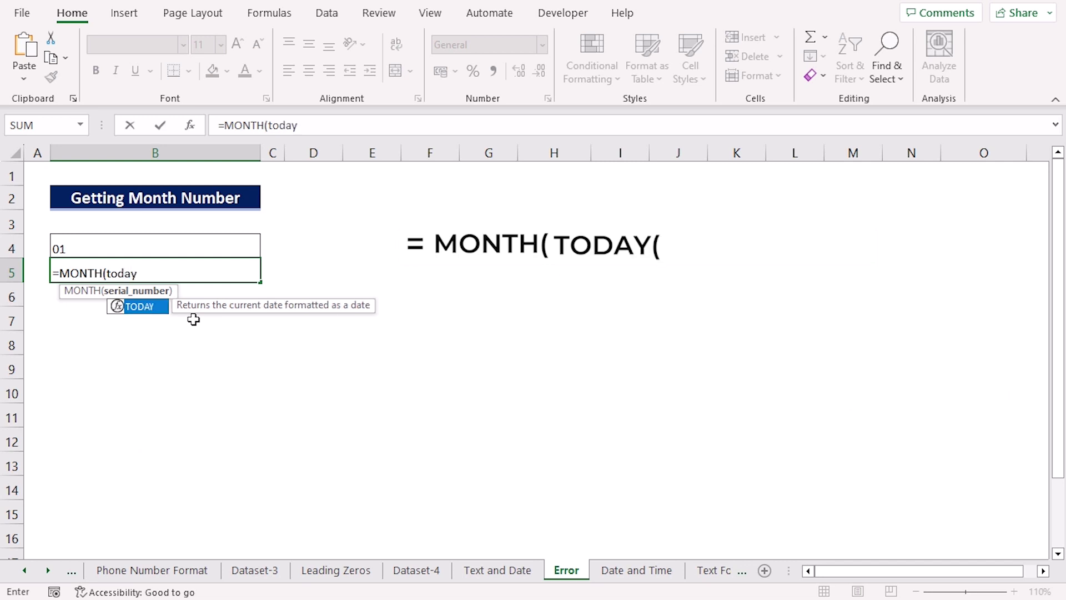
pyautogui.press('Tab')
pyautogui.write('))')
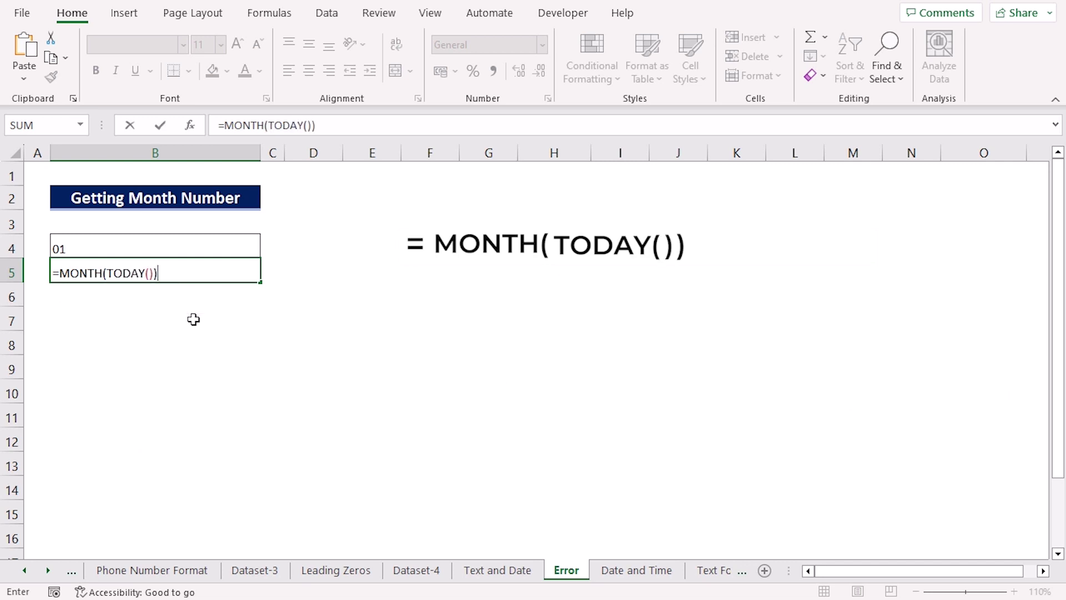
pyautogui.press('Return')
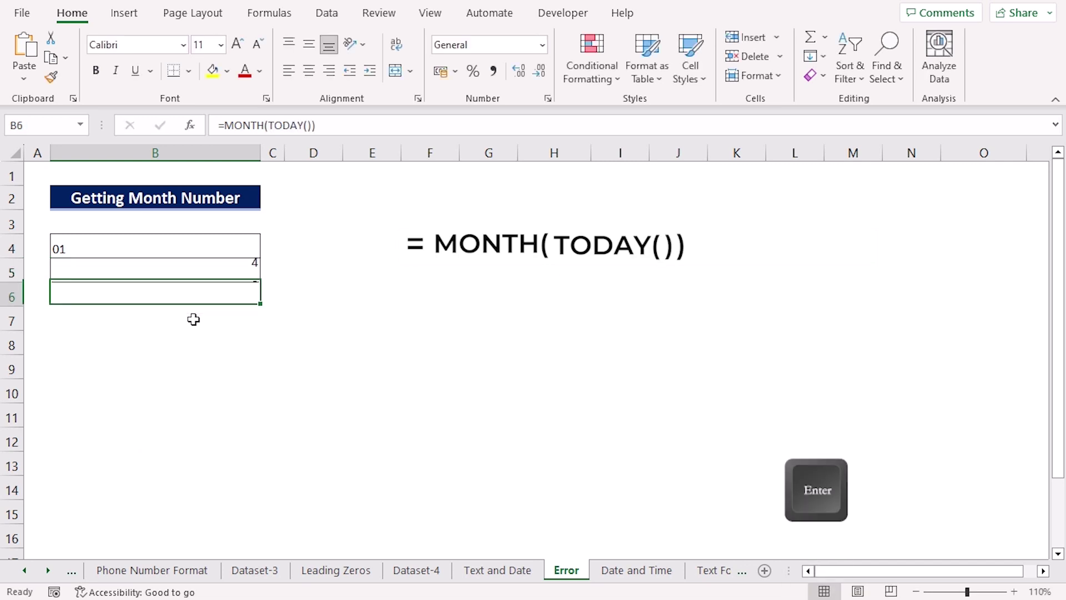
pyautogui.click(150, 278)
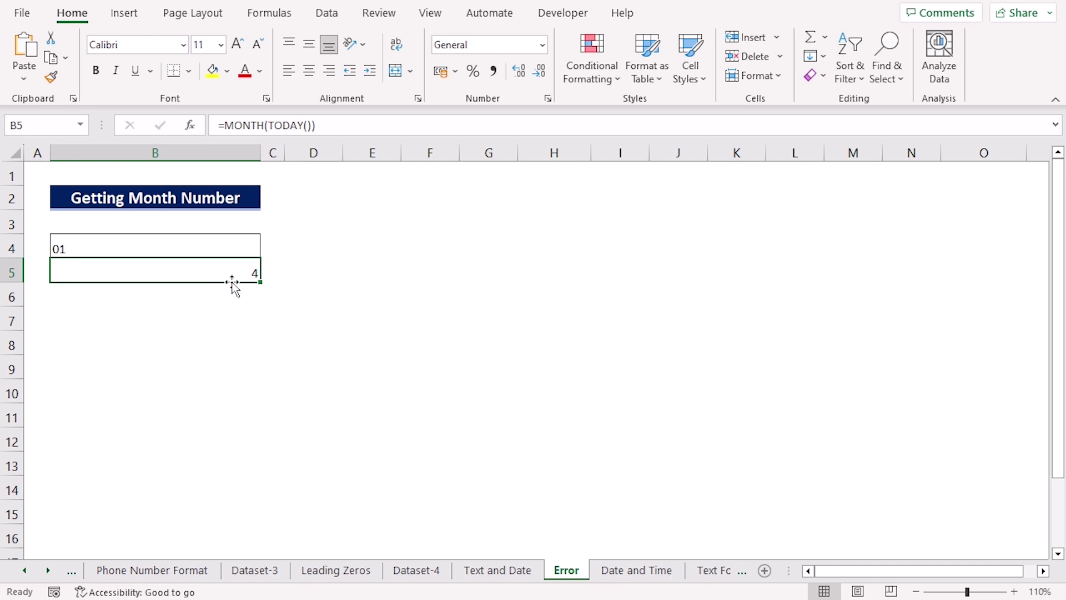
# On the Date and Time sheet, start the B4 formula with =TEXT(TODAY(),"dd")&" Days as its day part
pyautogui.hotkey('ctrl', 'pagedown')
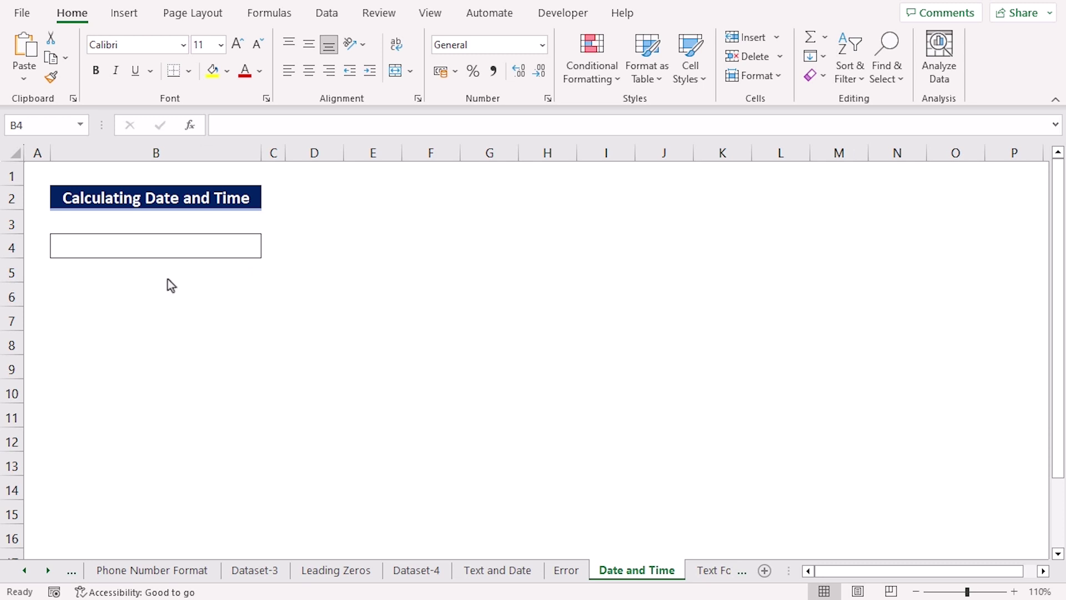
pyautogui.click(115, 246)
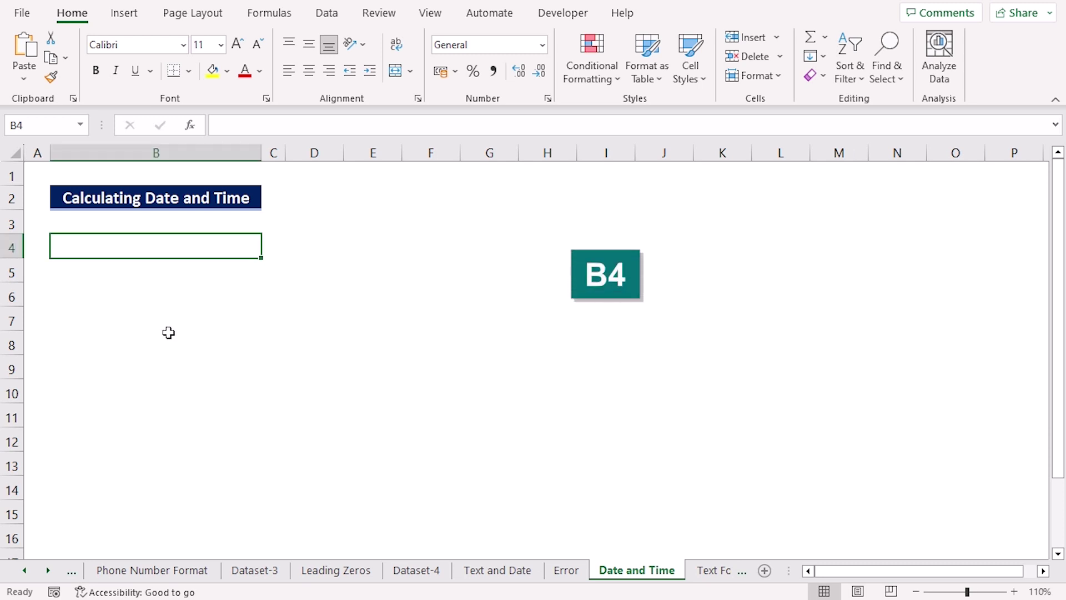
pyautogui.write('=text')
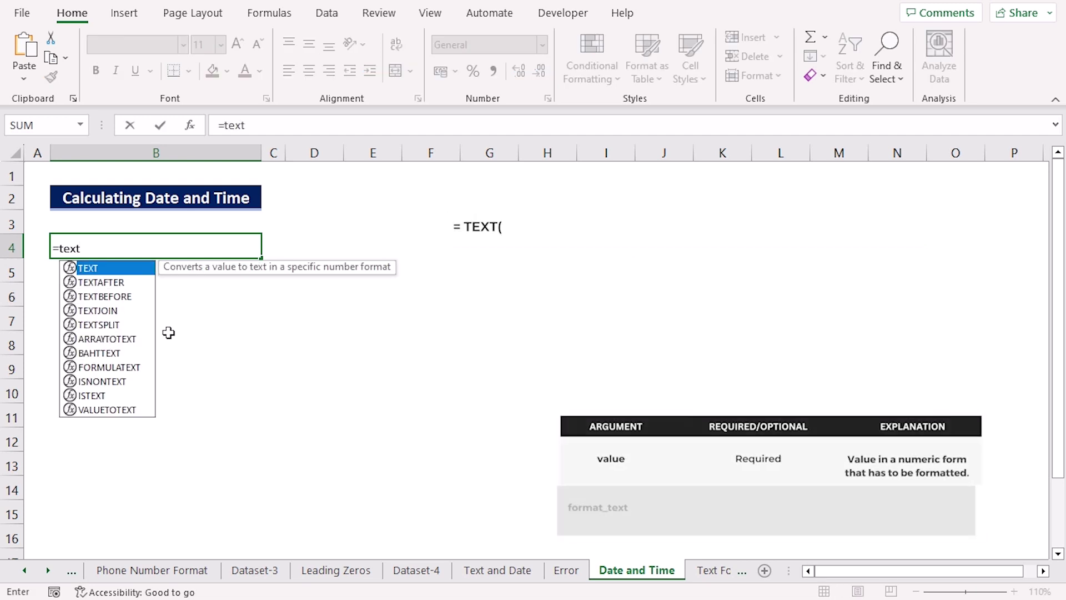
pyautogui.press('Tab')
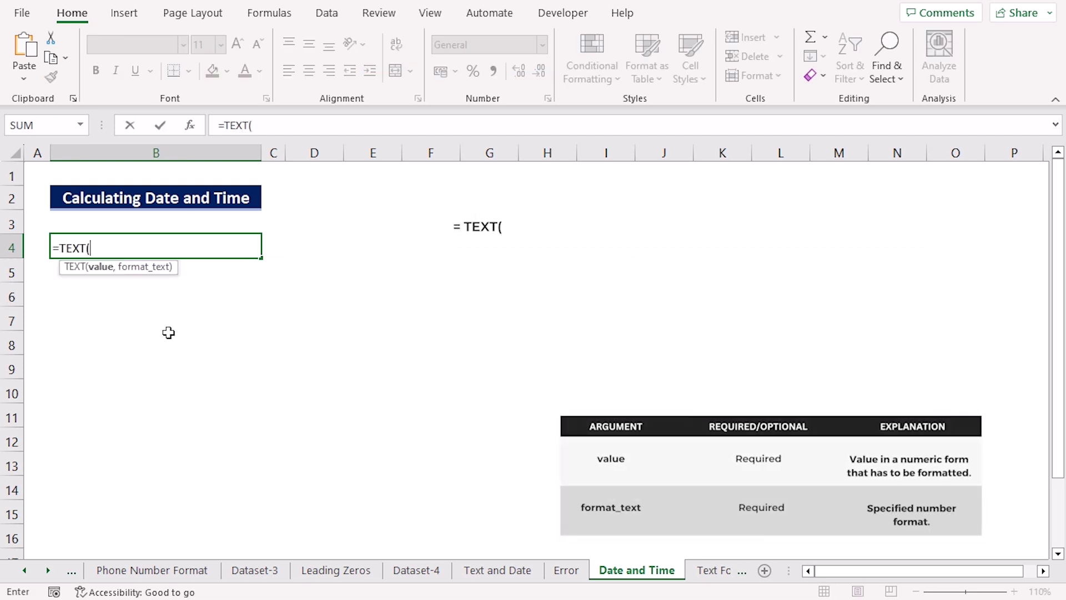
pyautogui.write('tod')
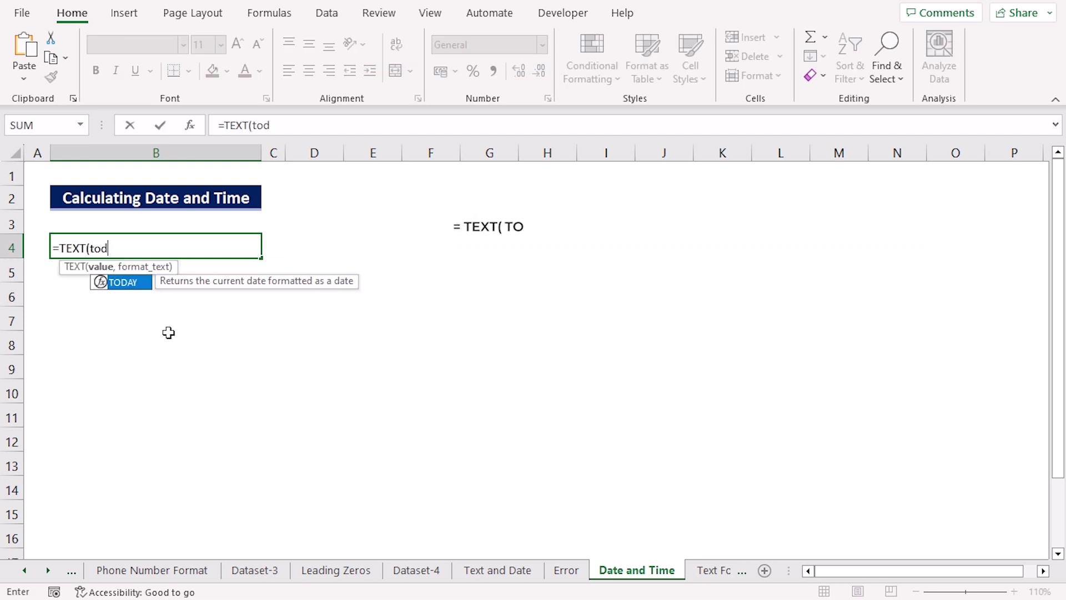
pyautogui.press('Tab')
pyautogui.write('),')
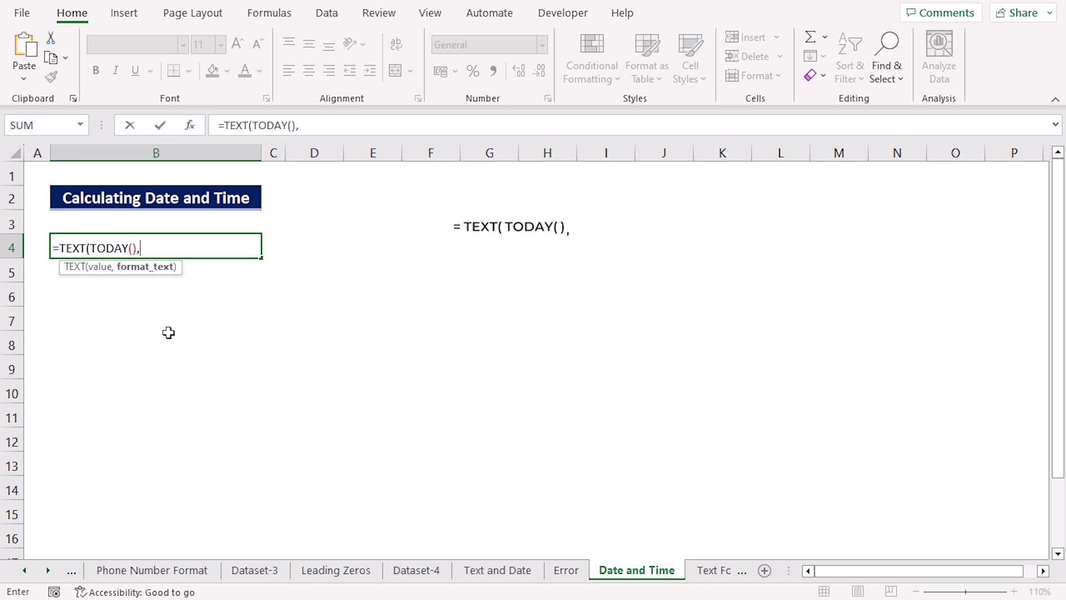
pyautogui.write('"dd")')
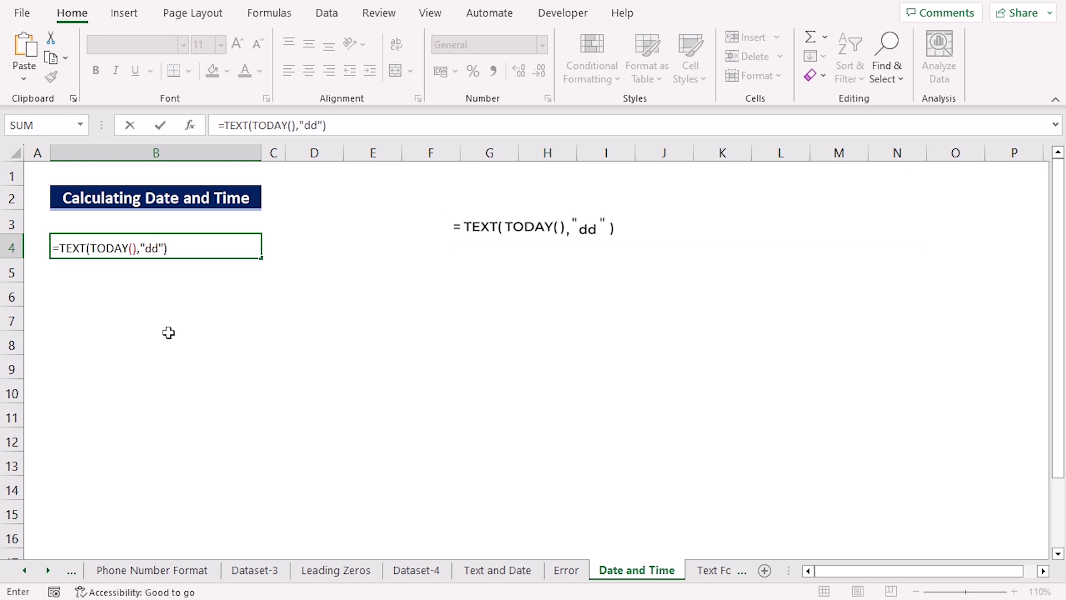
pyautogui.write('&" Days')
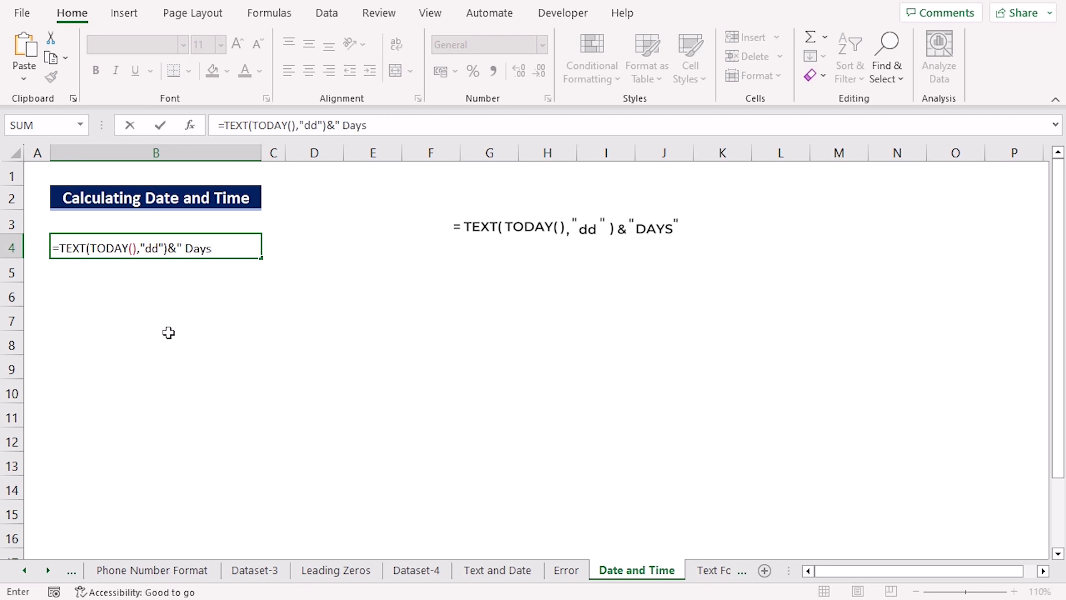
# Complete the B4 formula by appending &TEXT(NOW(),"hh")&" Hours" after the " Days" text, and commit it
pyautogui.write('"&Text')
pyautogui.press('Tab')
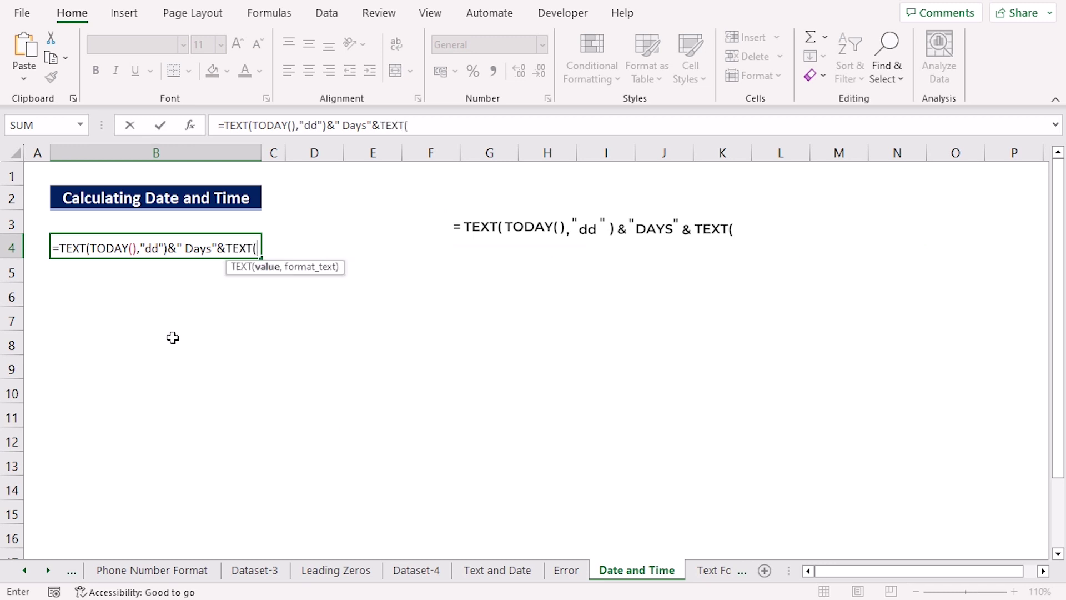
pyautogui.write('now')
pyautogui.press('Tab')
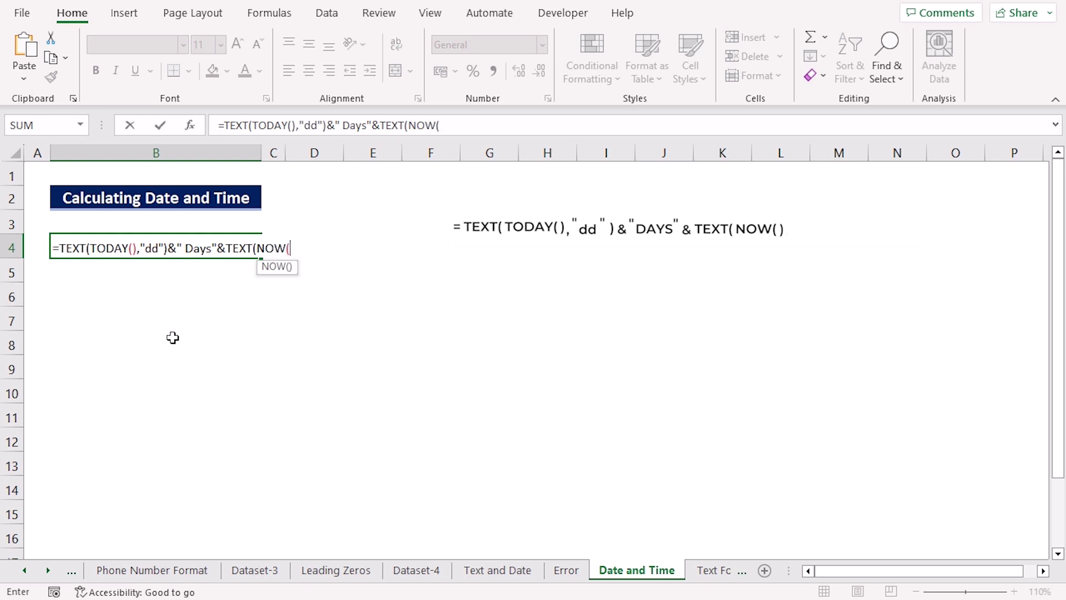
pyautogui.write('),')
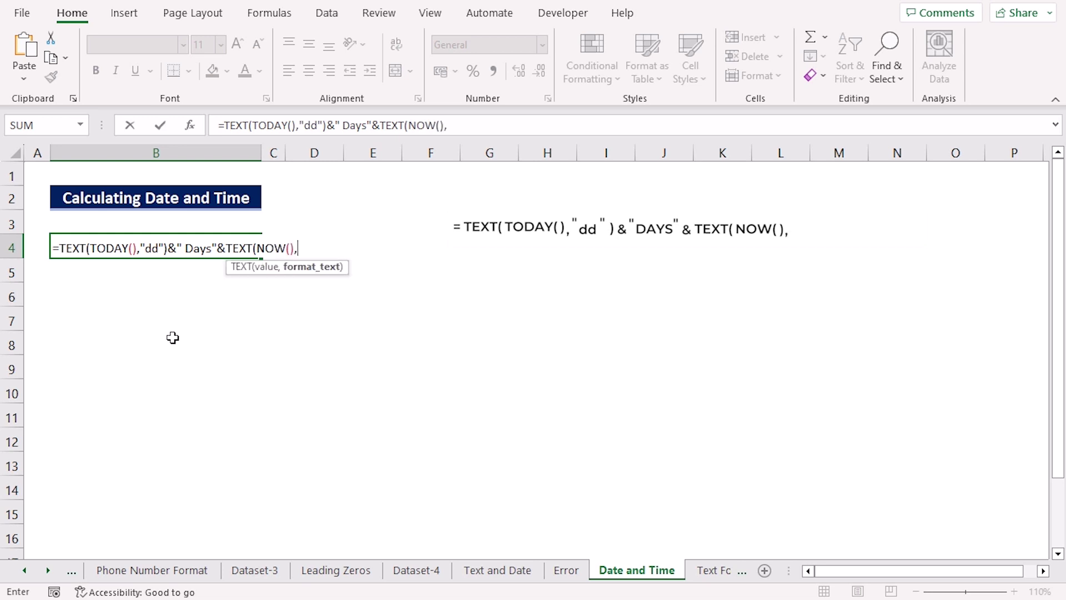
pyautogui.write('"hh")&')
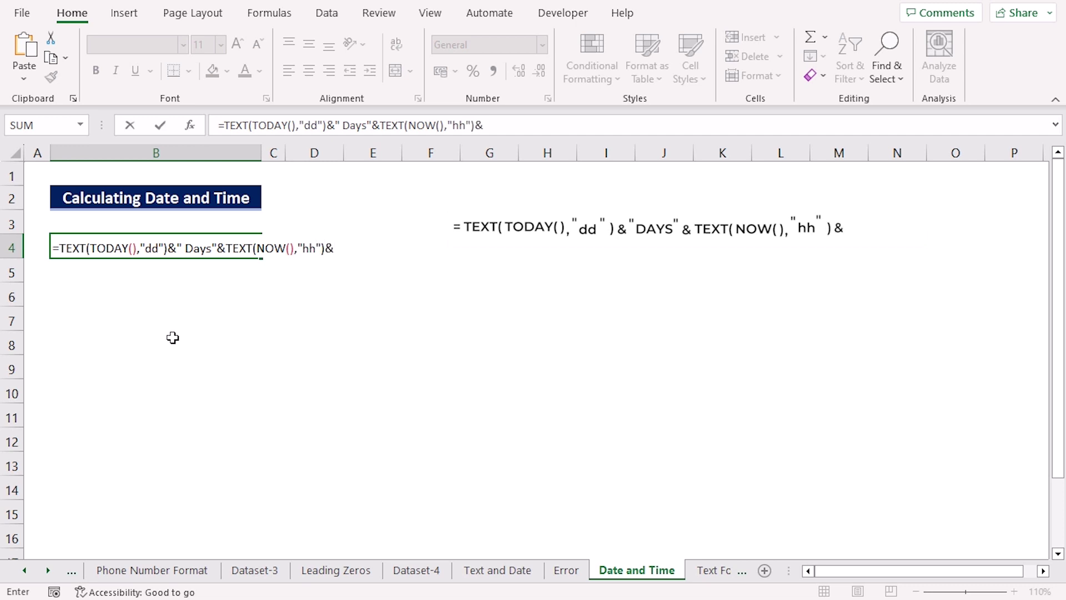
pyautogui.write('"')
pyautogui.write(' Hours"')
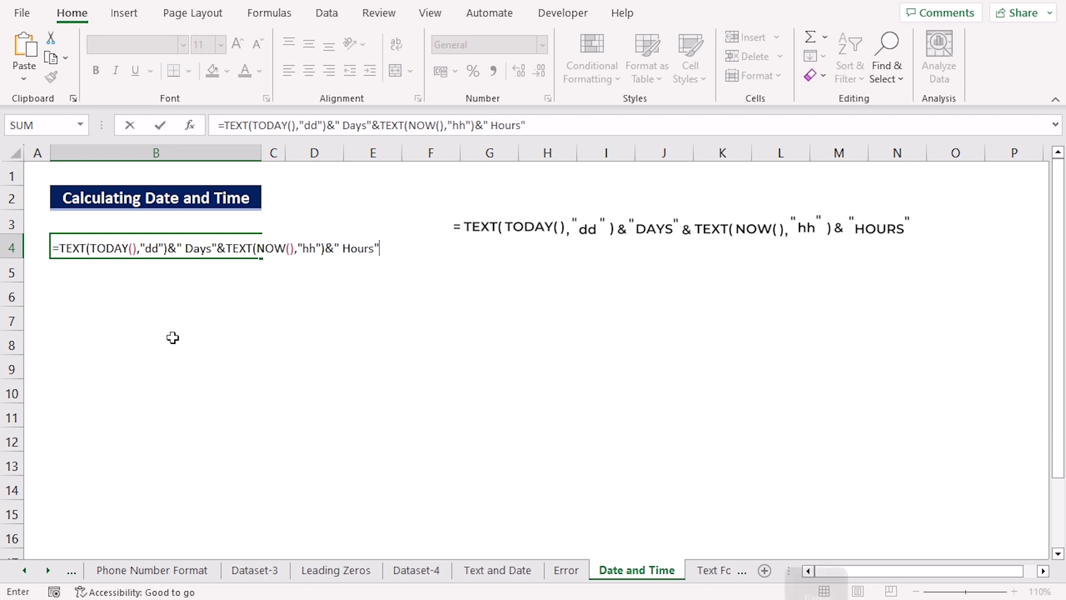
pyautogui.press('Return')
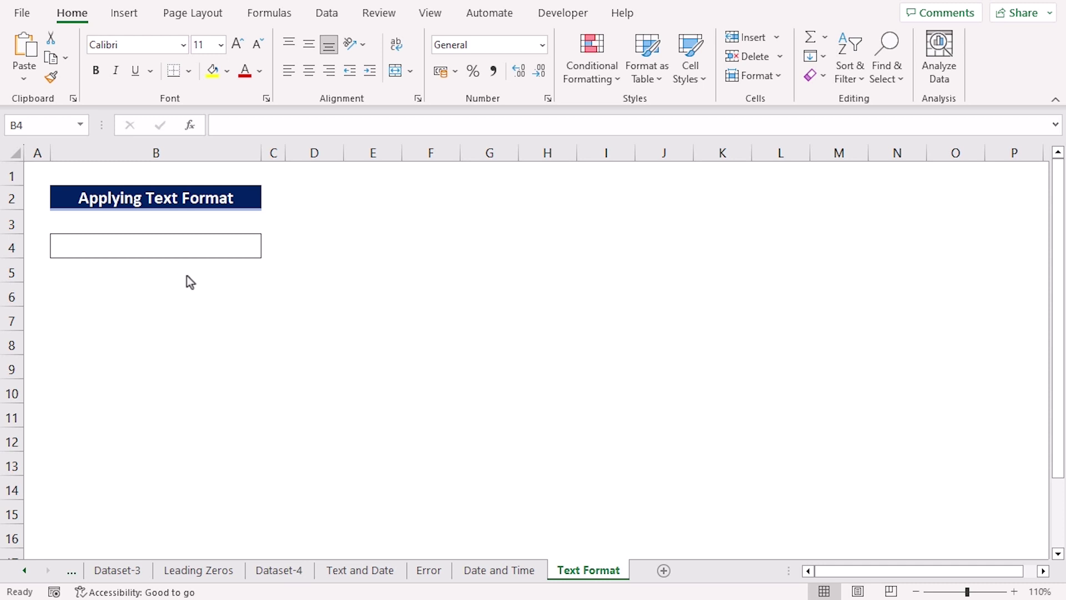
# On the Text Format sheet, apply the Text number format to cell B4
pyautogui.click(147, 245)
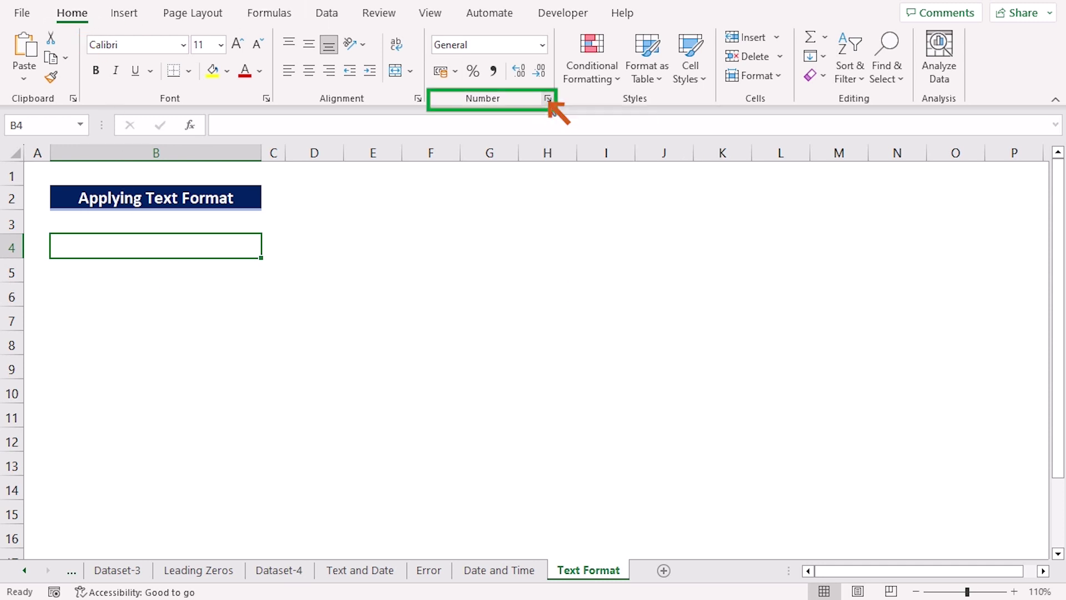
pyautogui.click(549, 98)
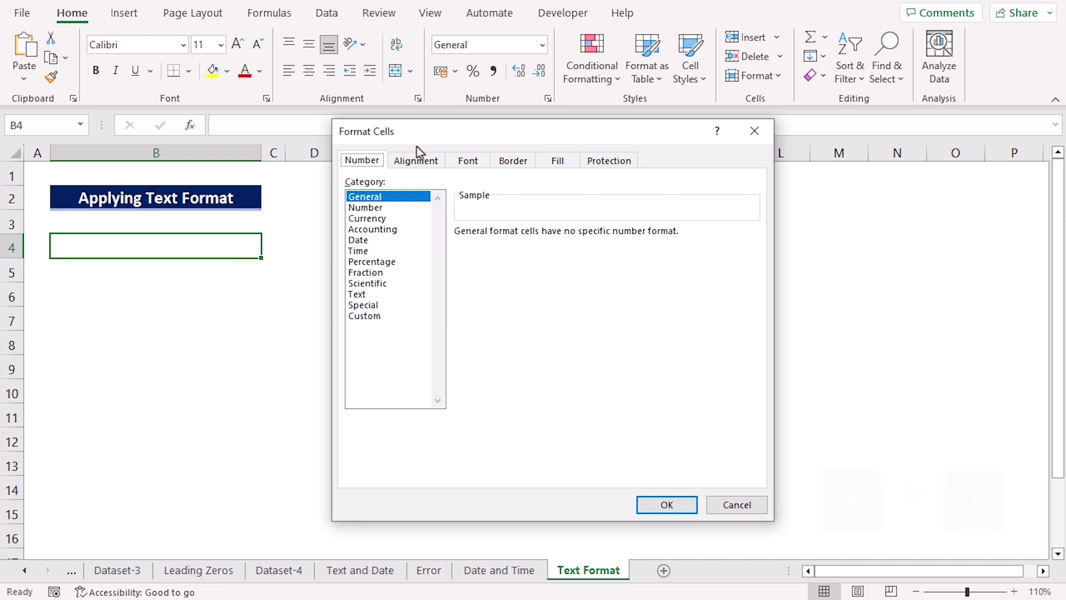
pyautogui.click(370, 295)
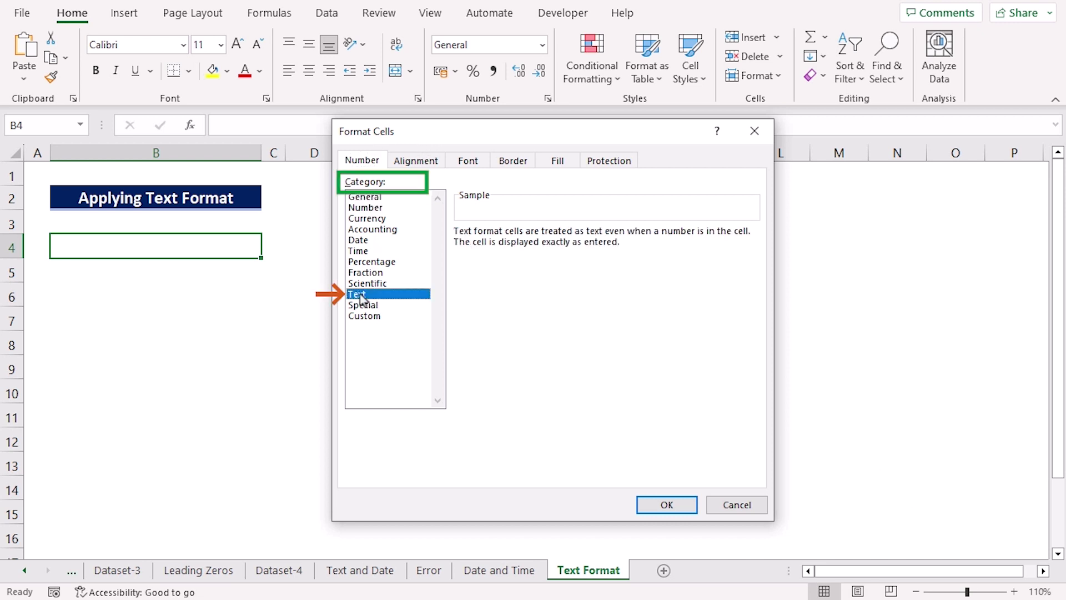
pyautogui.click(667, 505)
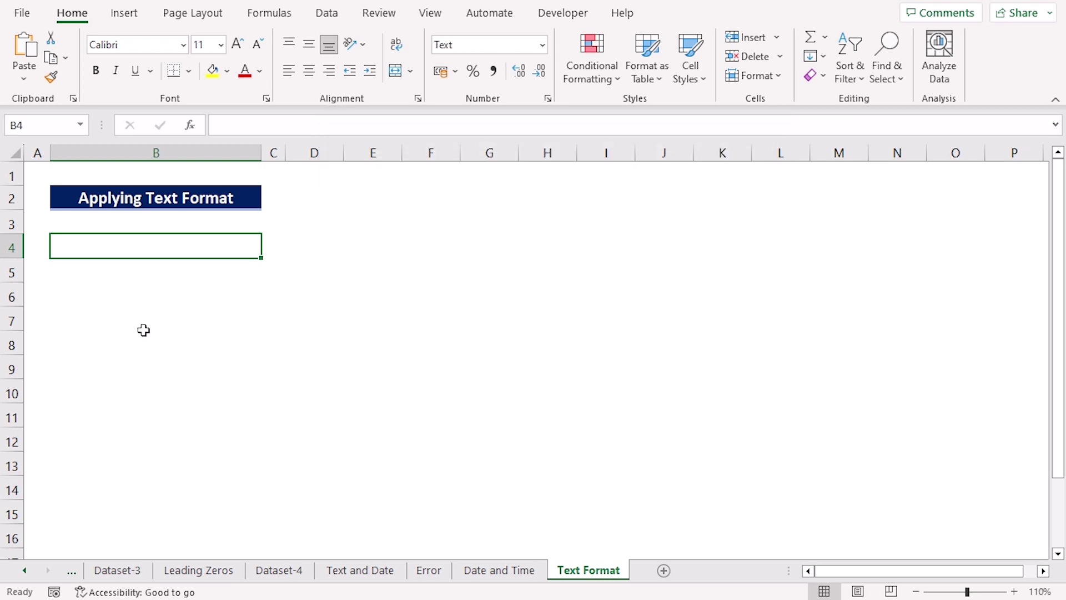
# Enter the number 145 with leading zeros in the text-formatted cell B4
pyautogui.write('00')
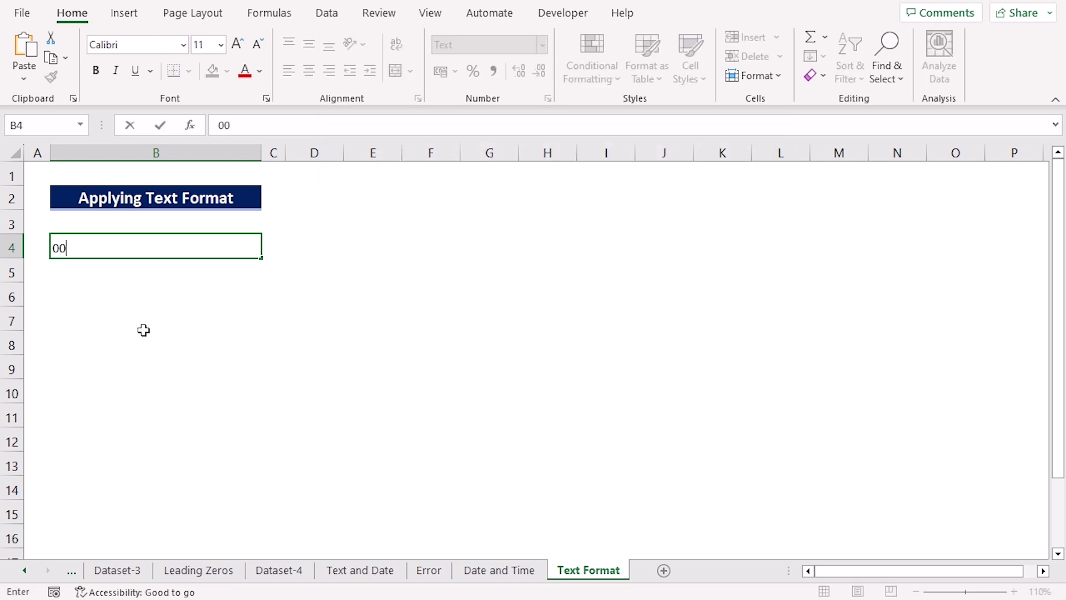
pyautogui.write('00145')
pyautogui.press('Return')
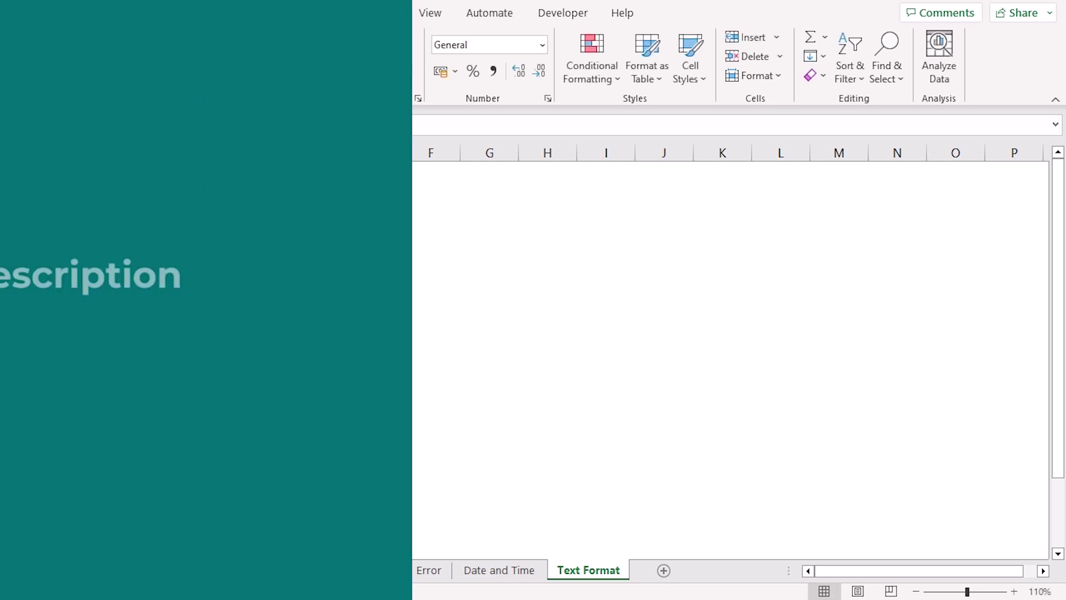